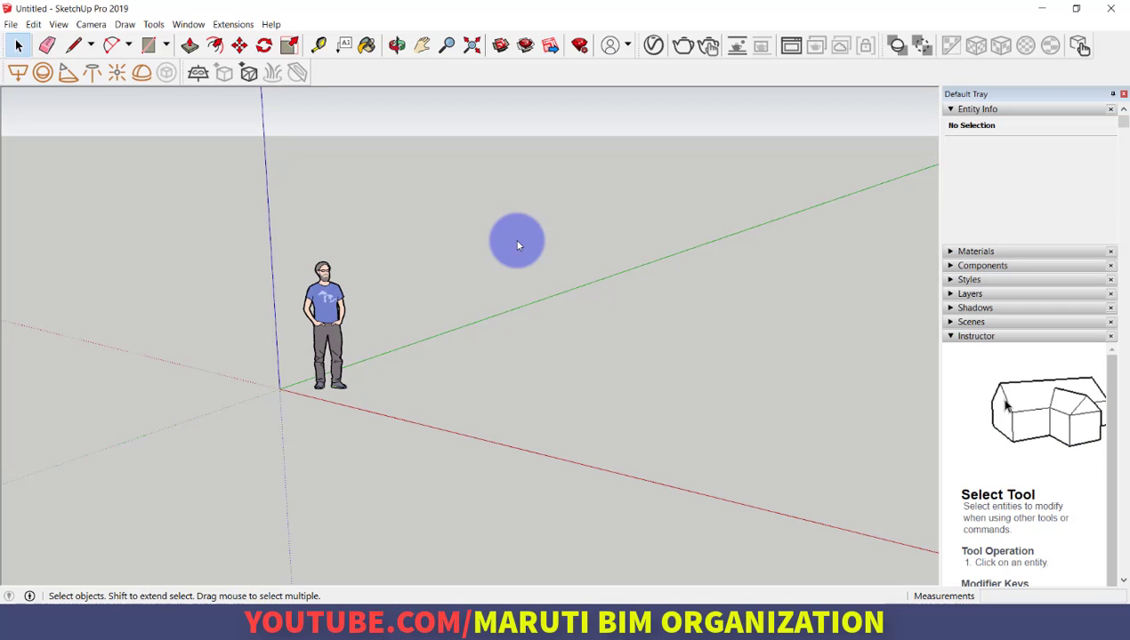
Show the Large Tool Set toolbar, as listed in the shortcut notes.
key(alt+Tab)
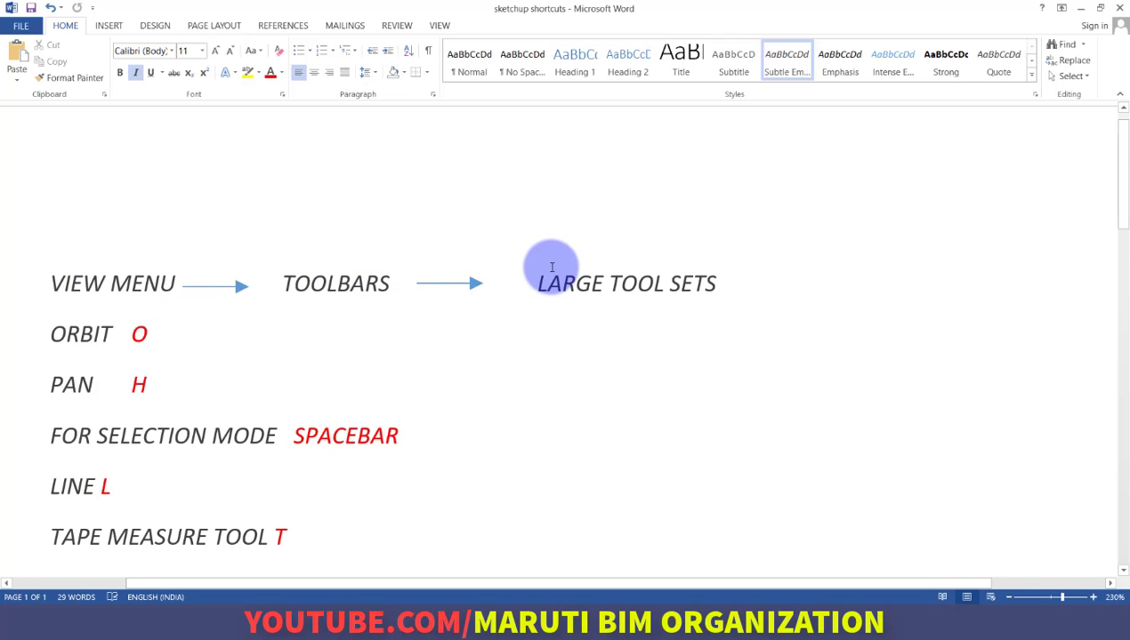
key(alt+Tab)
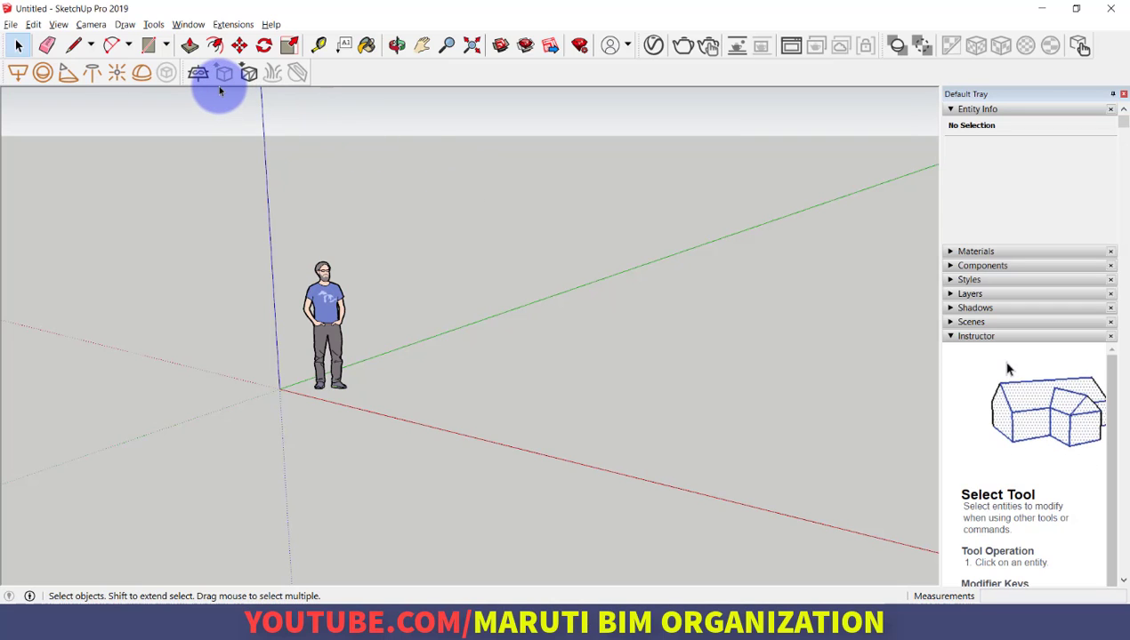
click(60, 24)
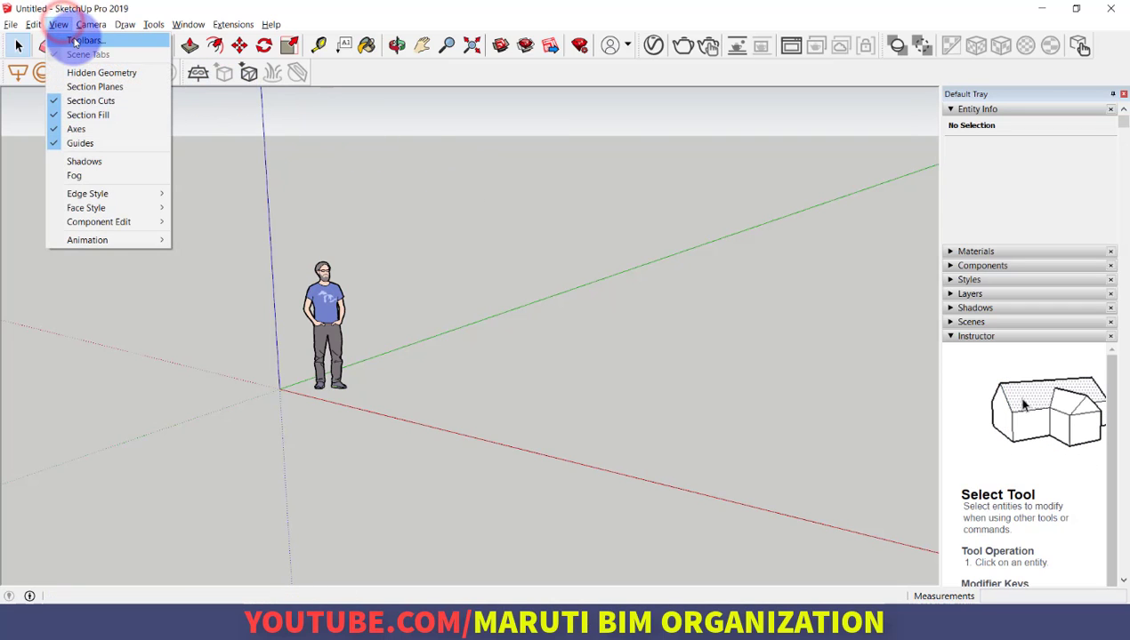
click(64, 40)
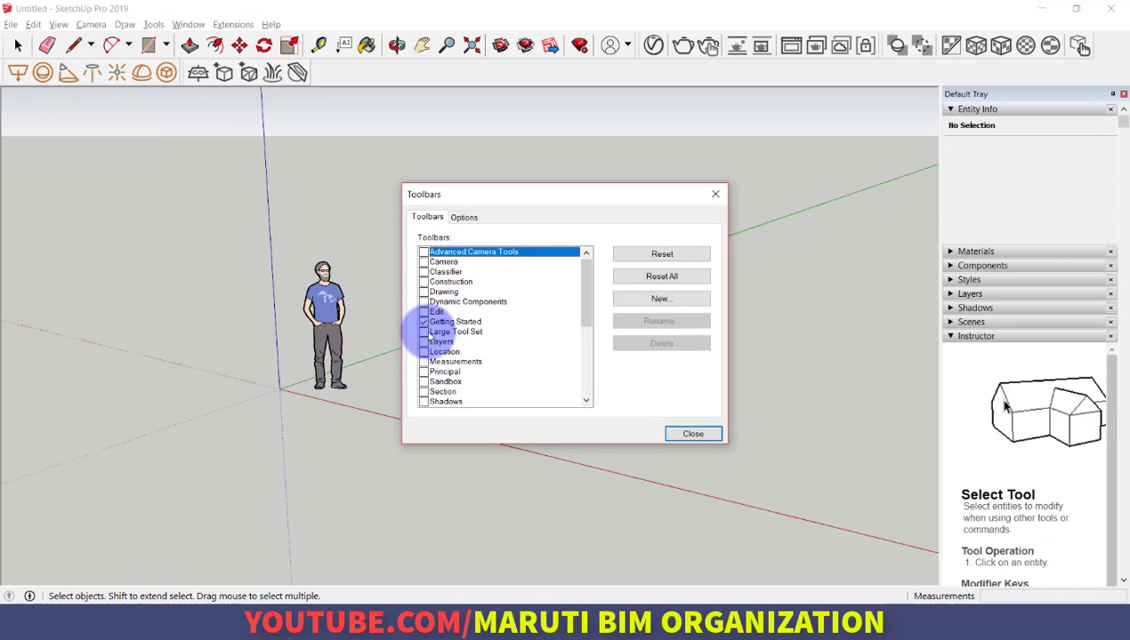
click(425, 331)
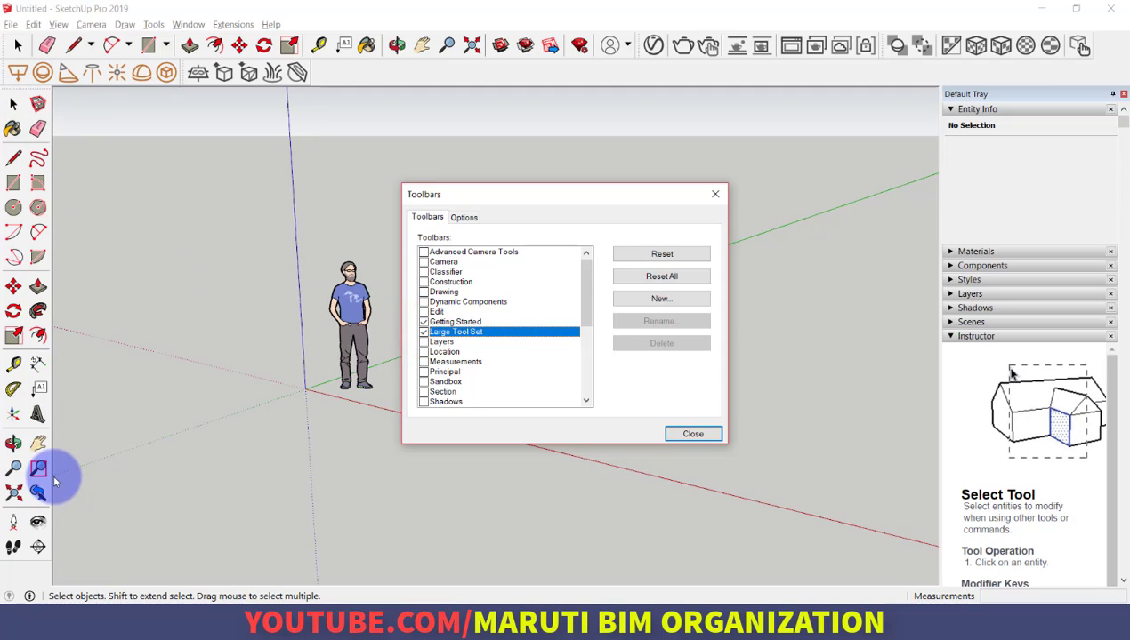
click(717, 195)
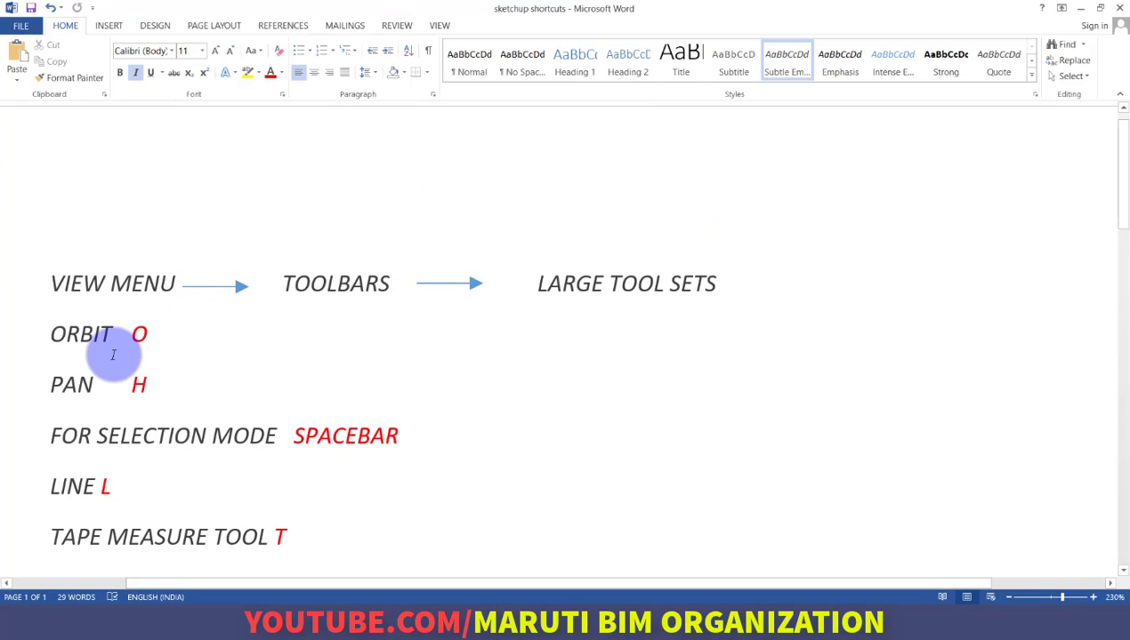
Orbit the camera around the scale figure to view the ground plane and axes from a higher angle.
click(153, 334)
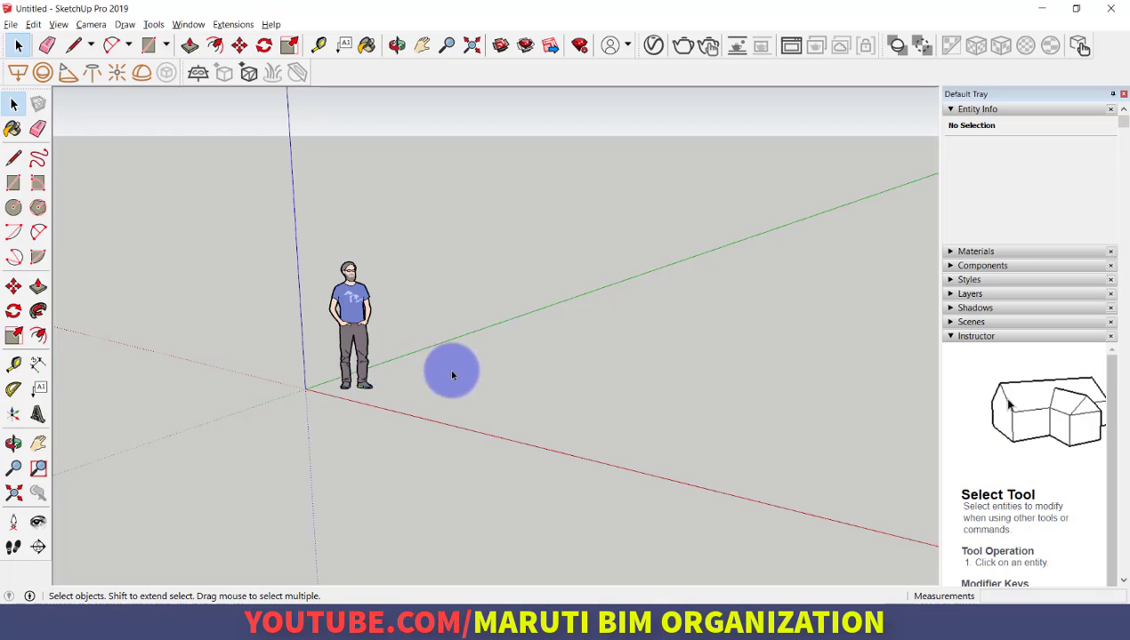
scroll(521, 382, down, 1)
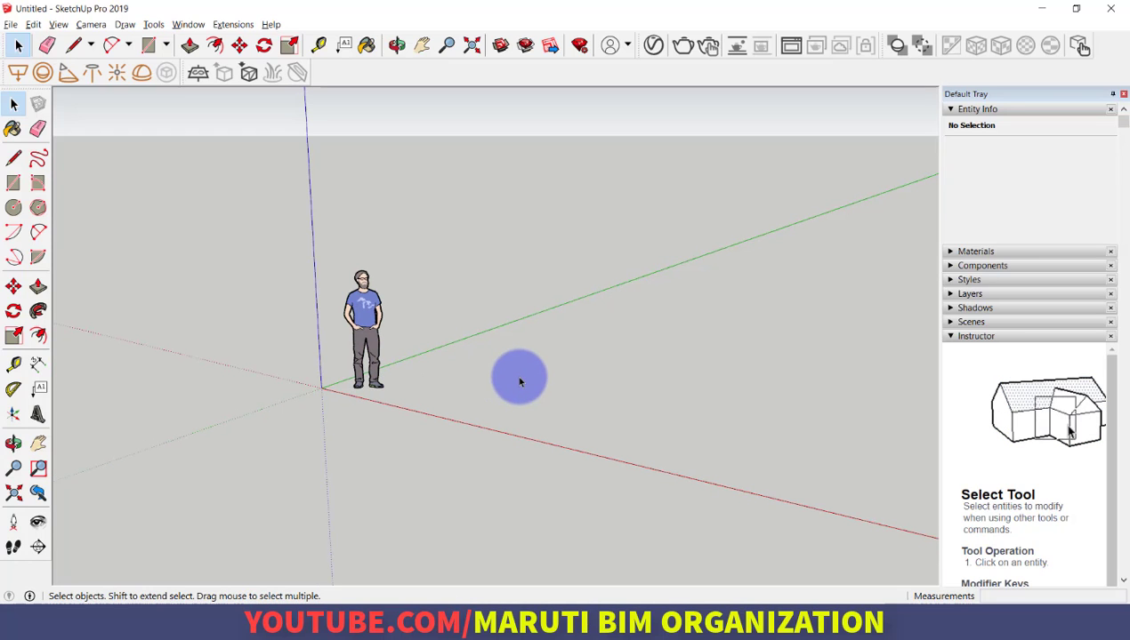
key(o)
drag(512, 378, 491, 414)
key(space)
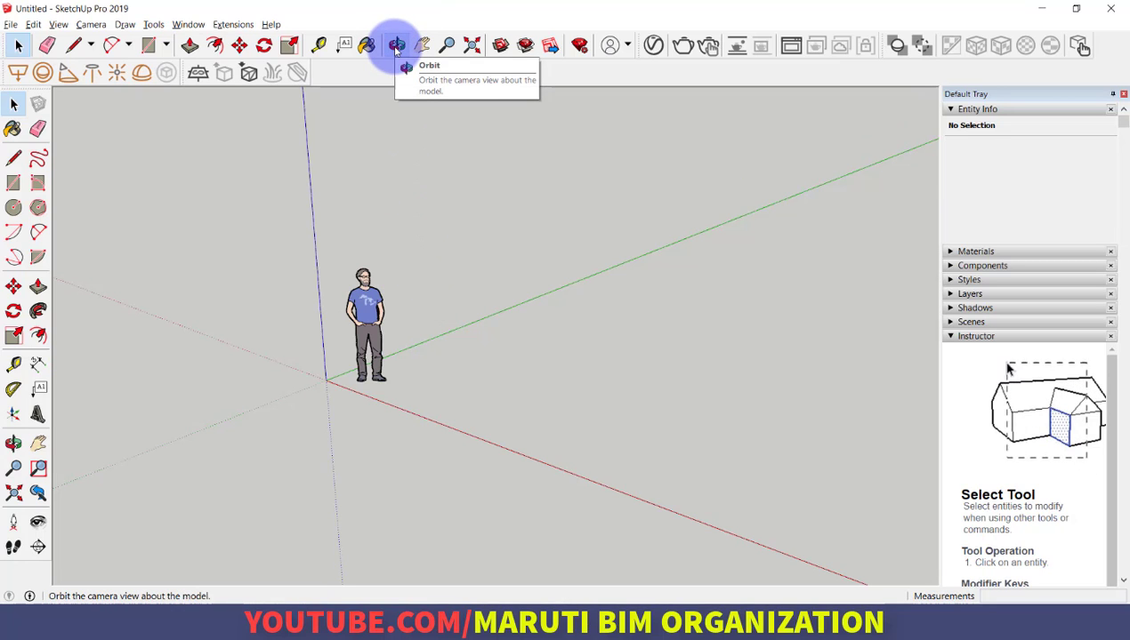
middle_drag(630, 386, 572, 433)
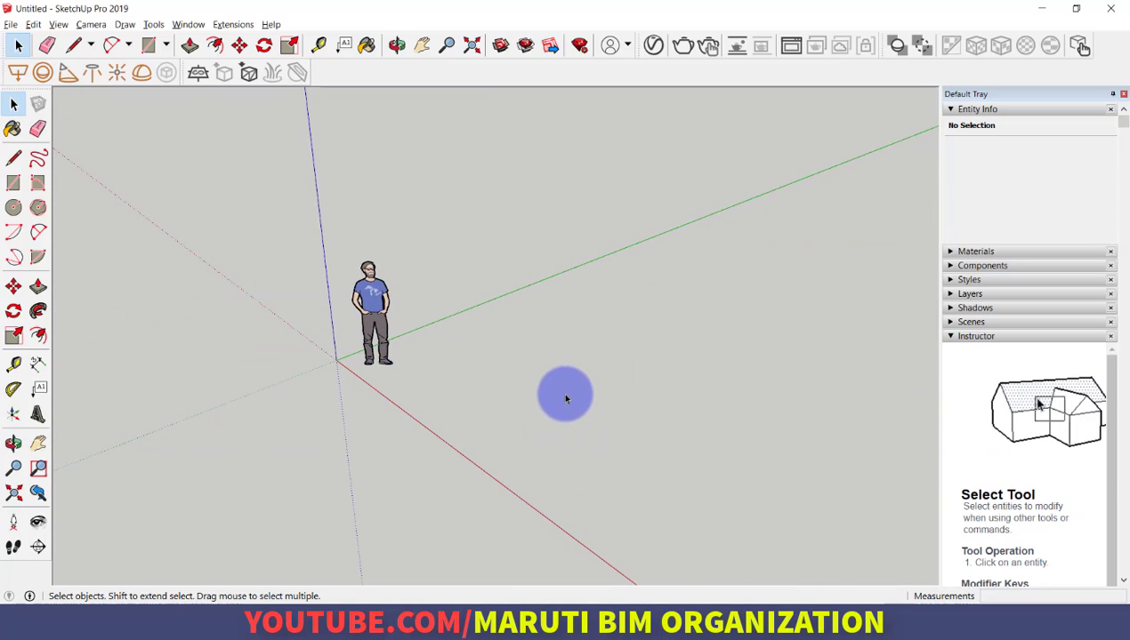
middle_drag(627, 379, 537, 181)
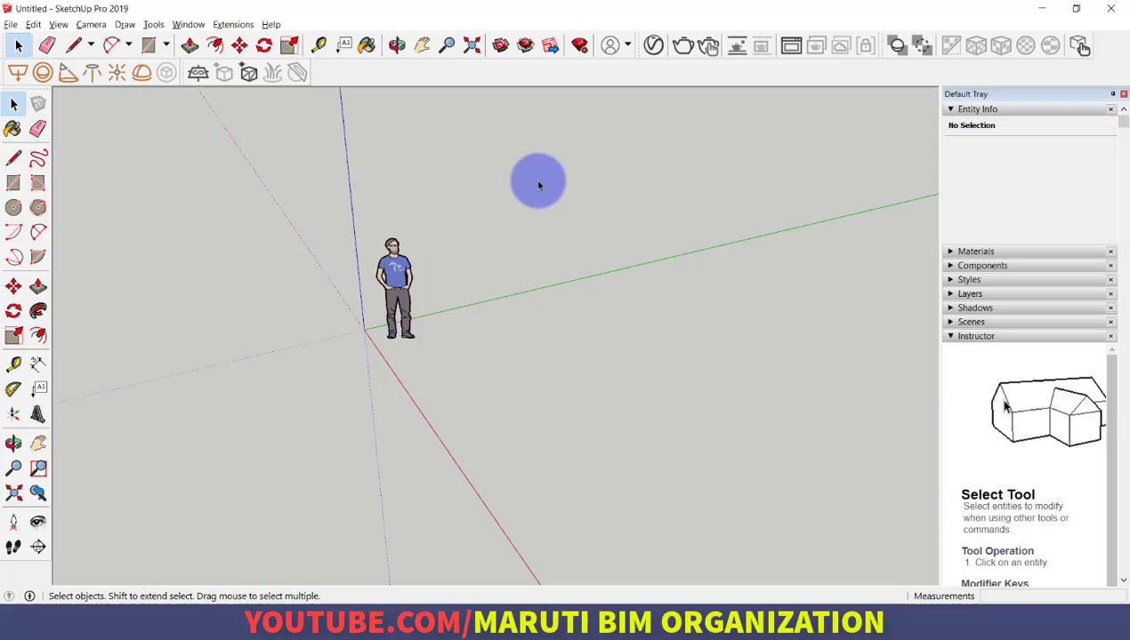
Pan and orbit the view around the scale figure, return to selection mode and check the shortcut notes in Word.
click(422, 48)
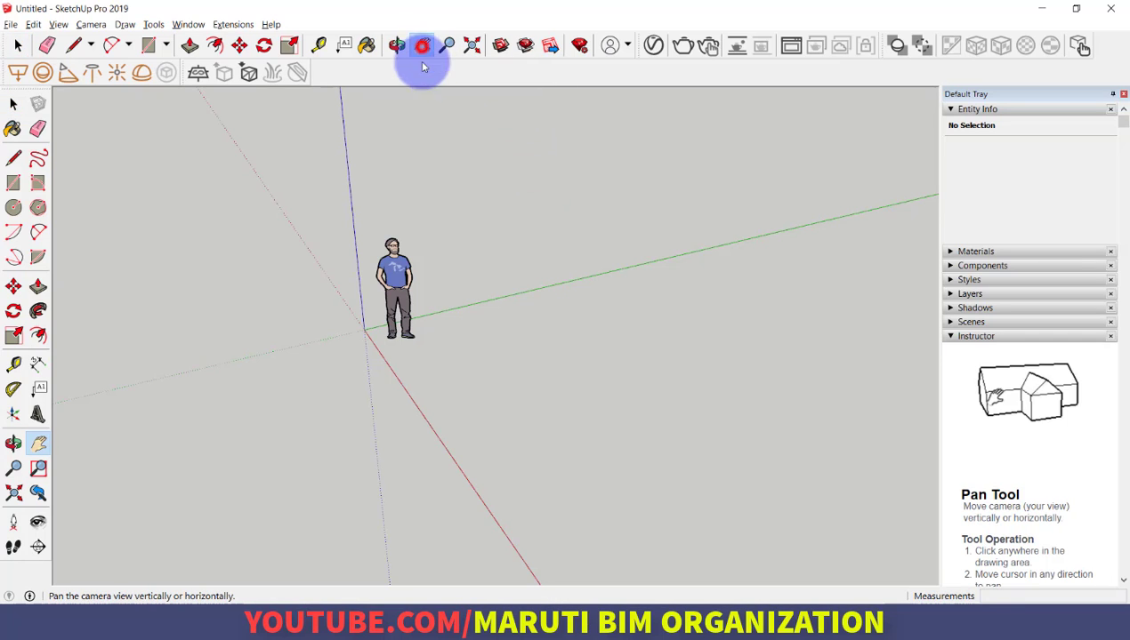
drag(437, 436, 315, 374)
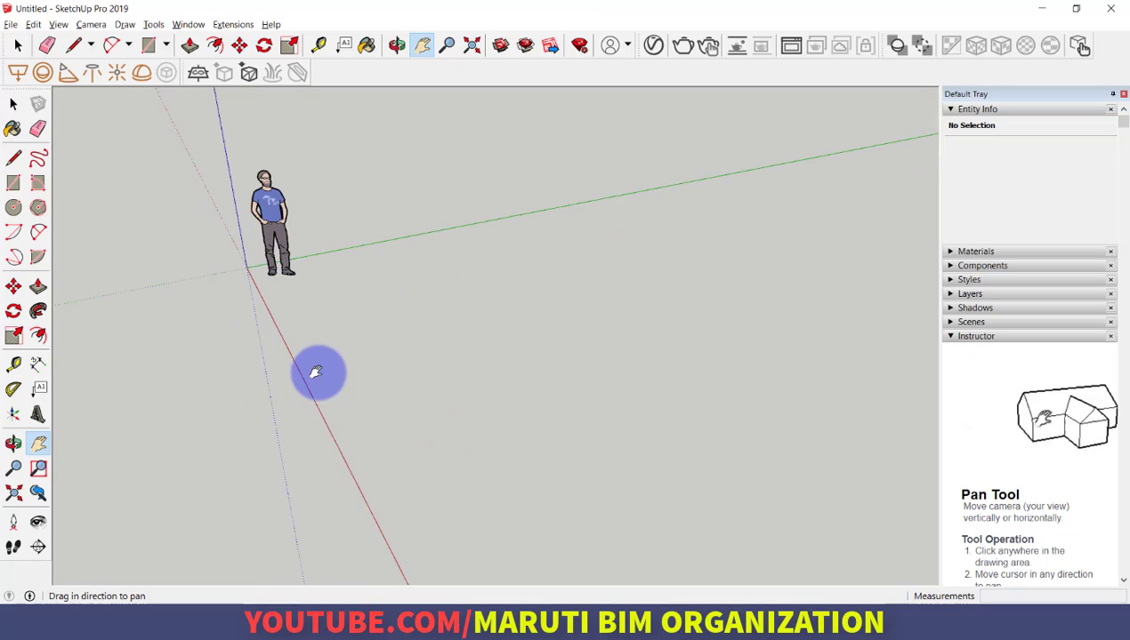
middle_drag(389, 369, 545, 371)
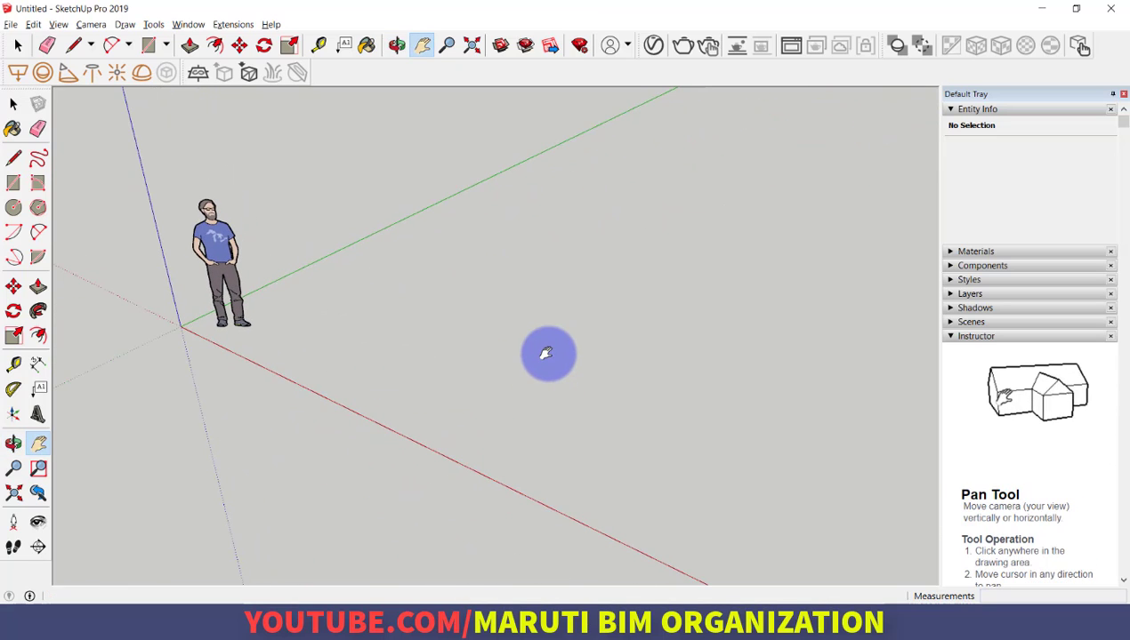
key(space)
key(alt+Tab)
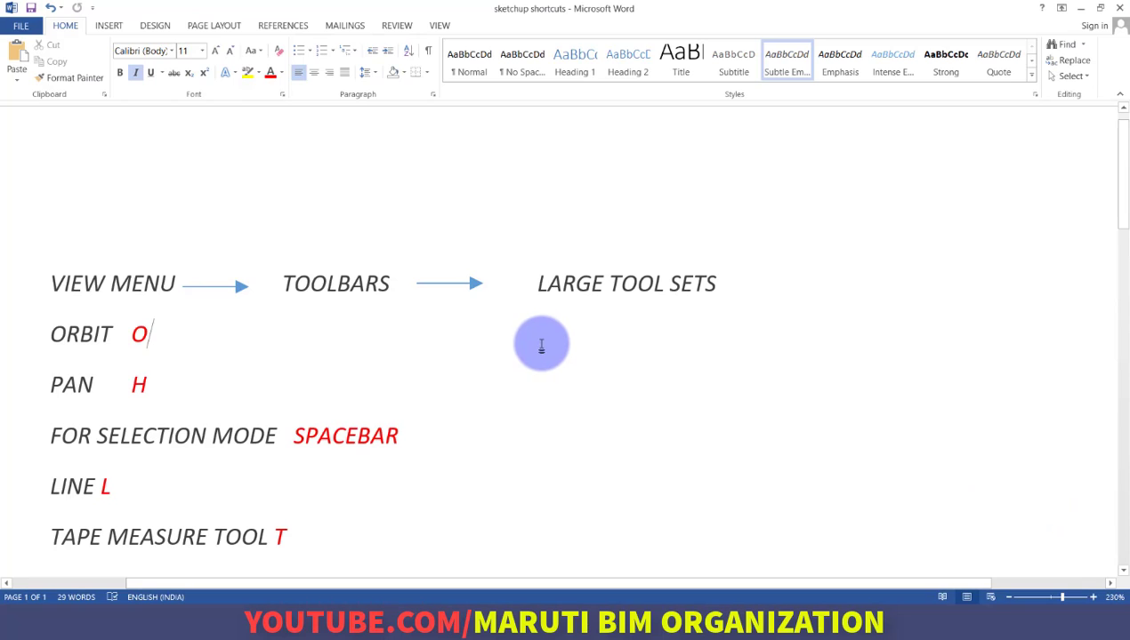
key(alt+Tab)
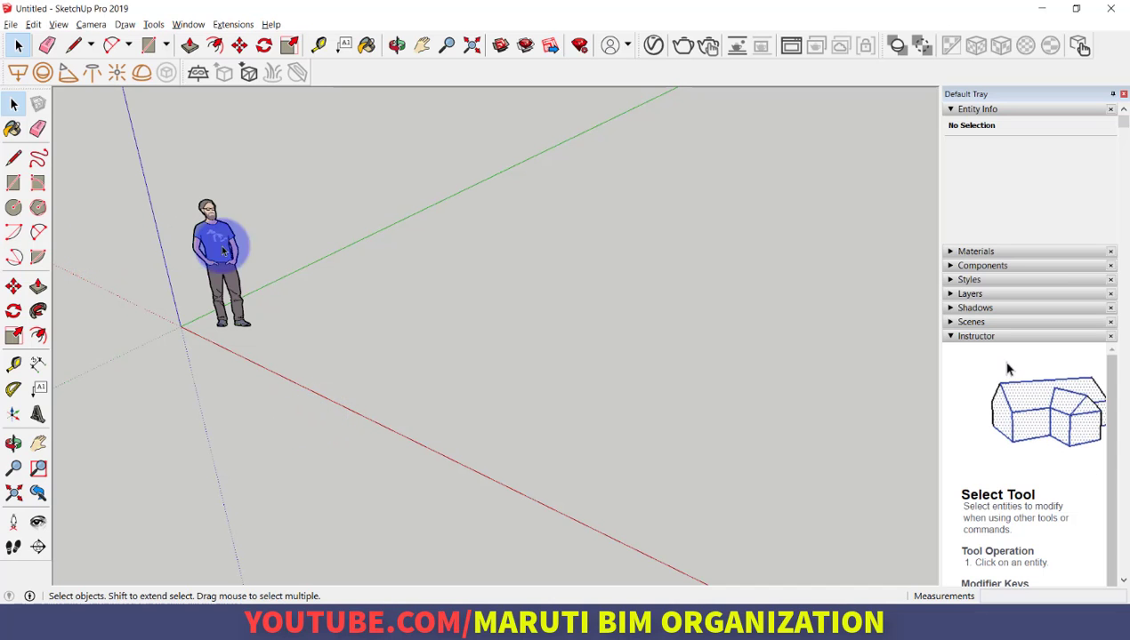
key(r)
click(349, 293)
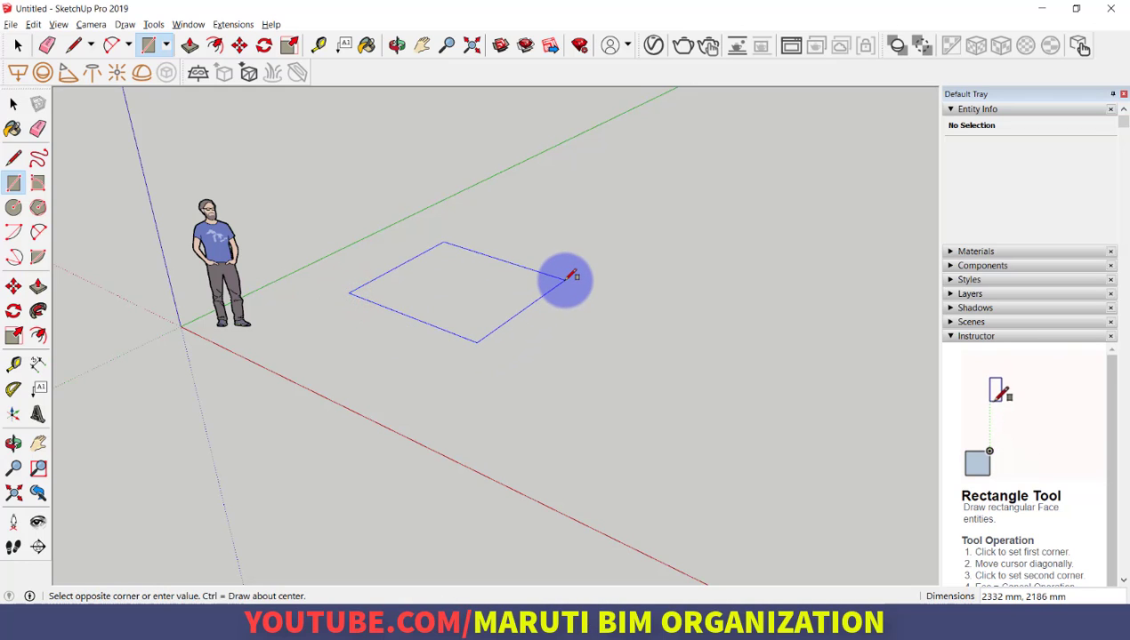
key(space)
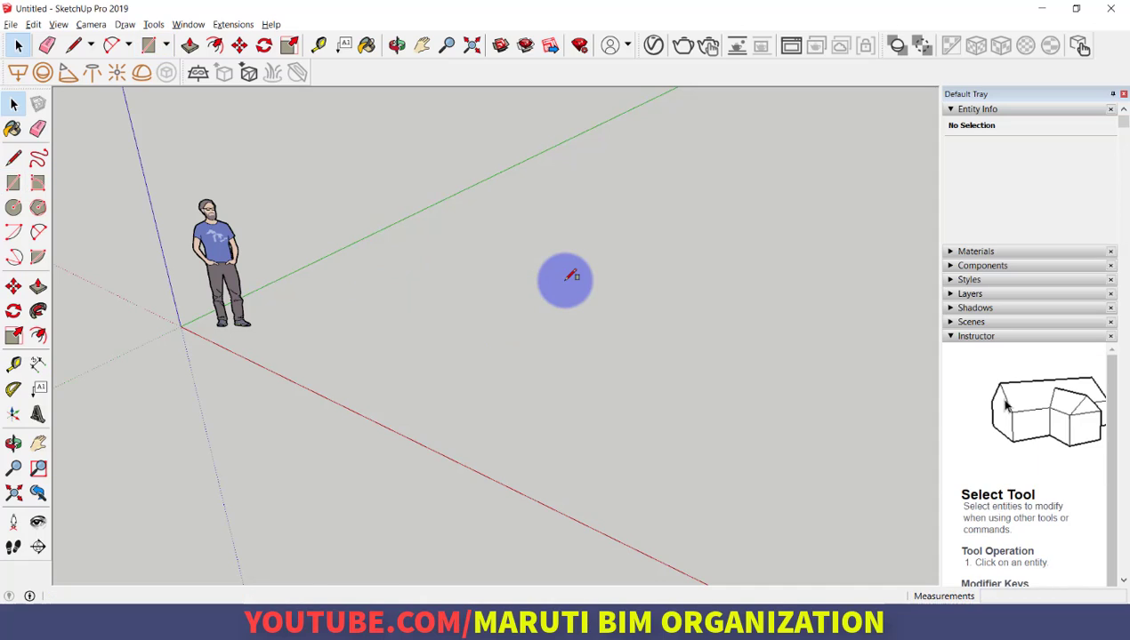
click(13, 106)
click(521, 347)
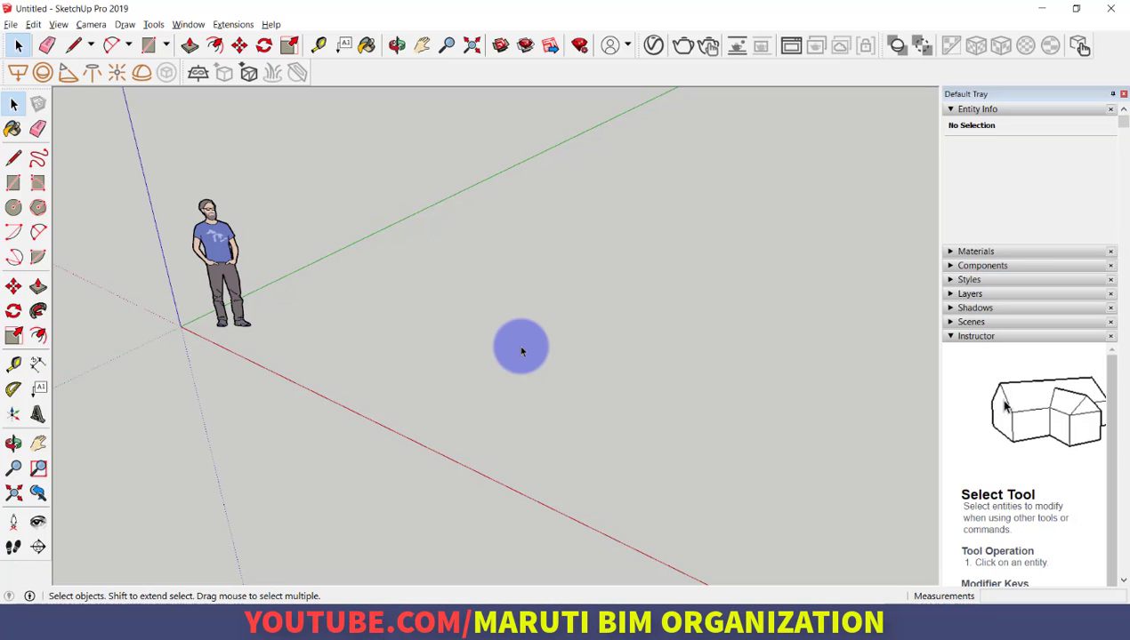
Consult the SketchUp shortcuts document in Word for the Line shortcut and return to the model.
key(alt+Tab)
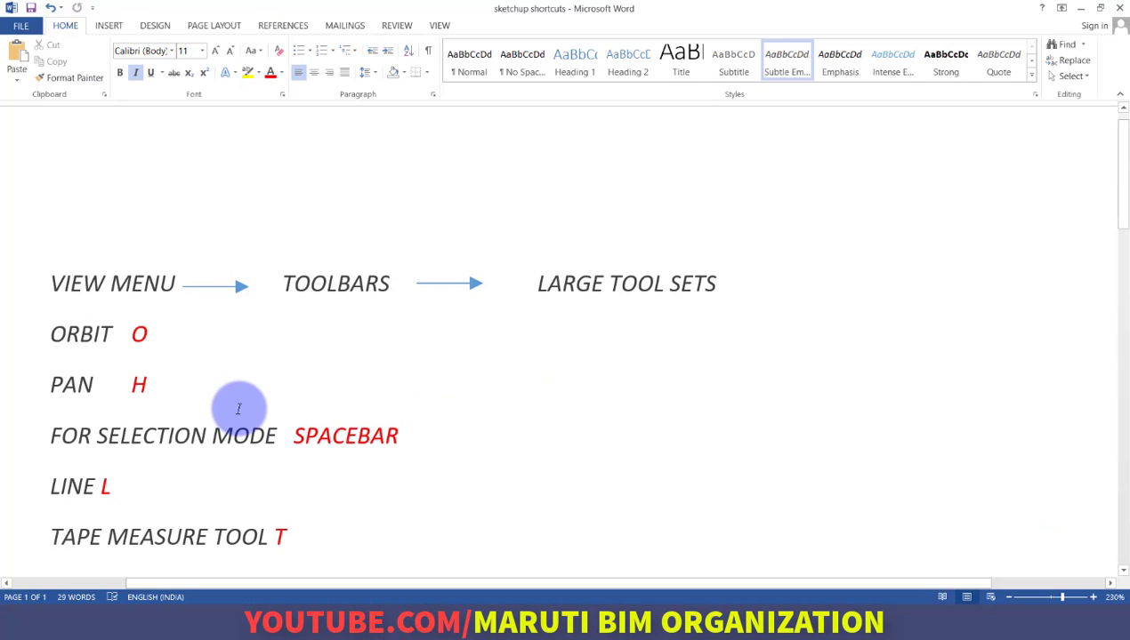
scroll(238, 409, down, 5)
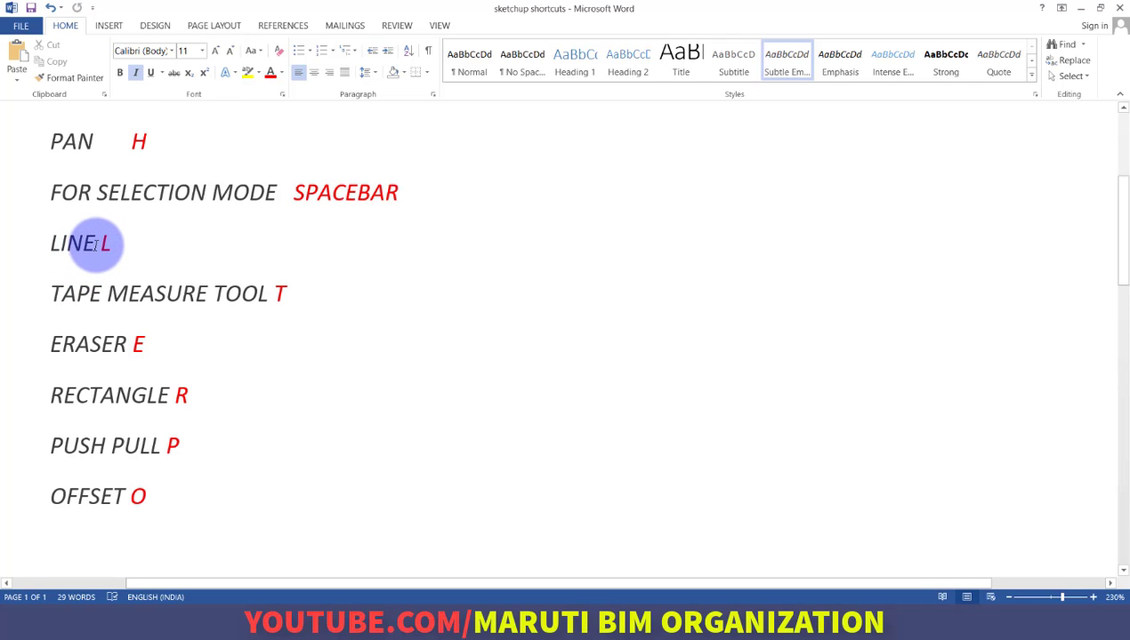
key(alt+Tab)
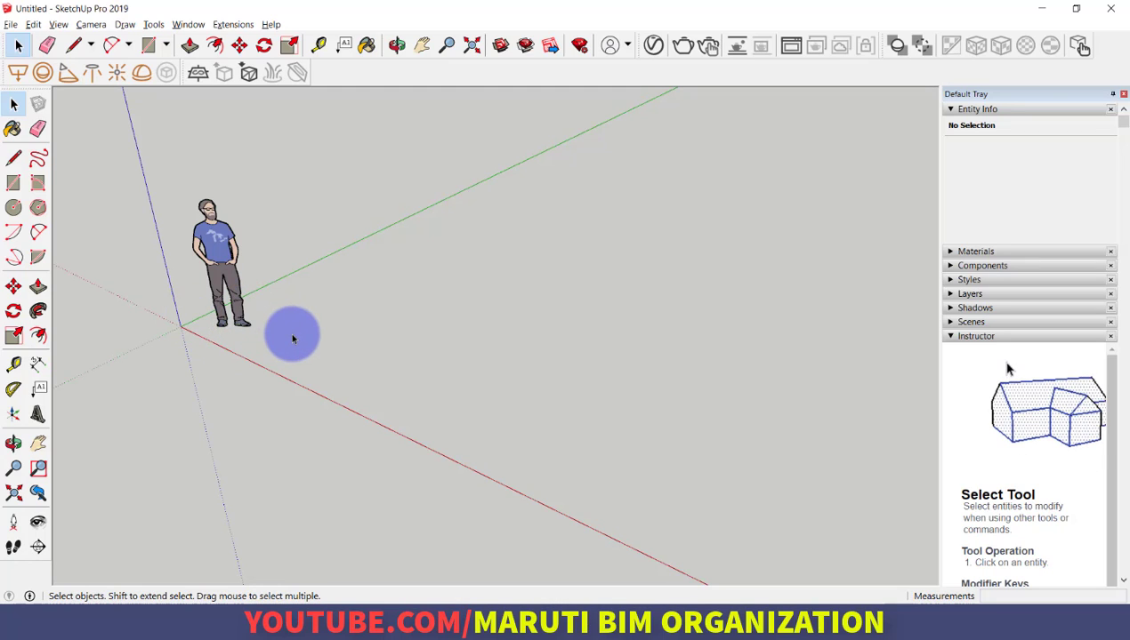
middle_drag(298, 345, 341, 353)
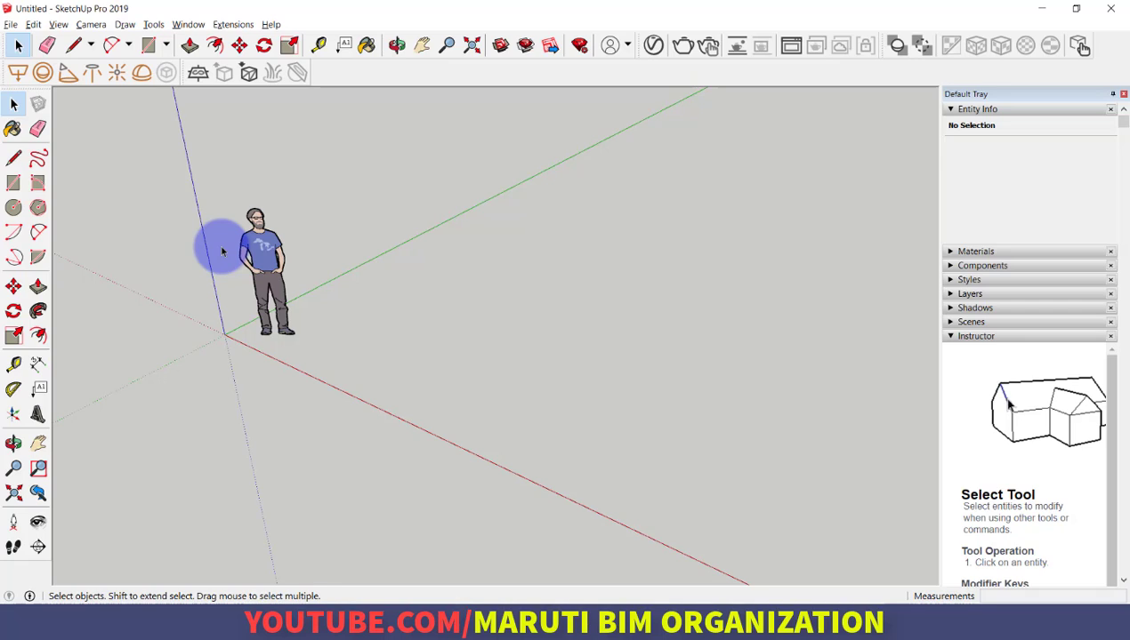
key(alt+Tab)
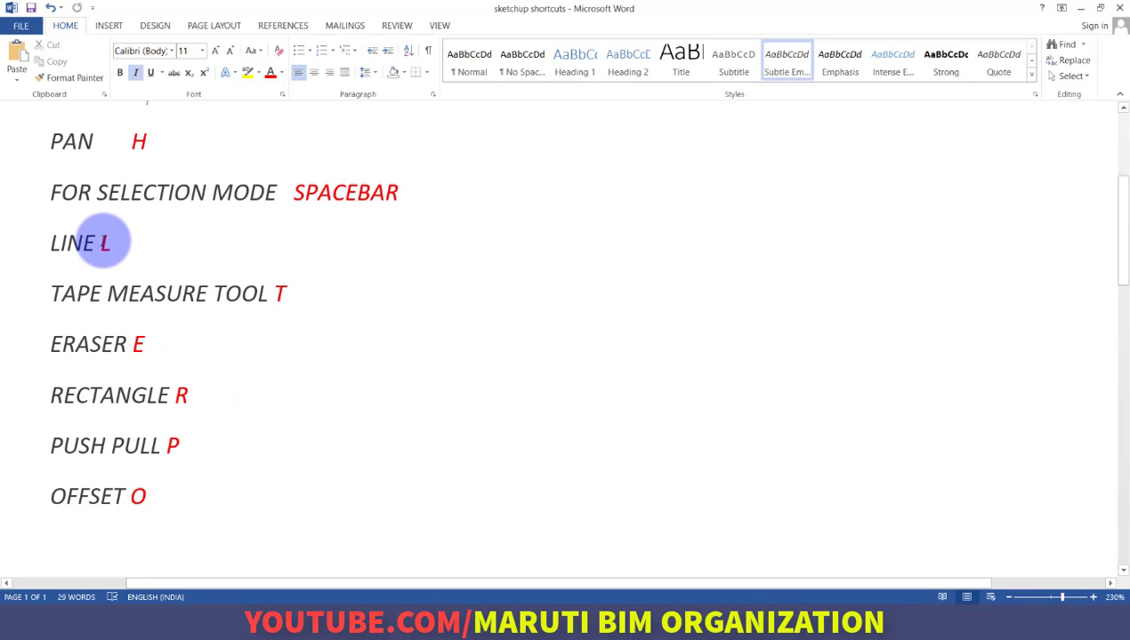
key(alt+Tab)
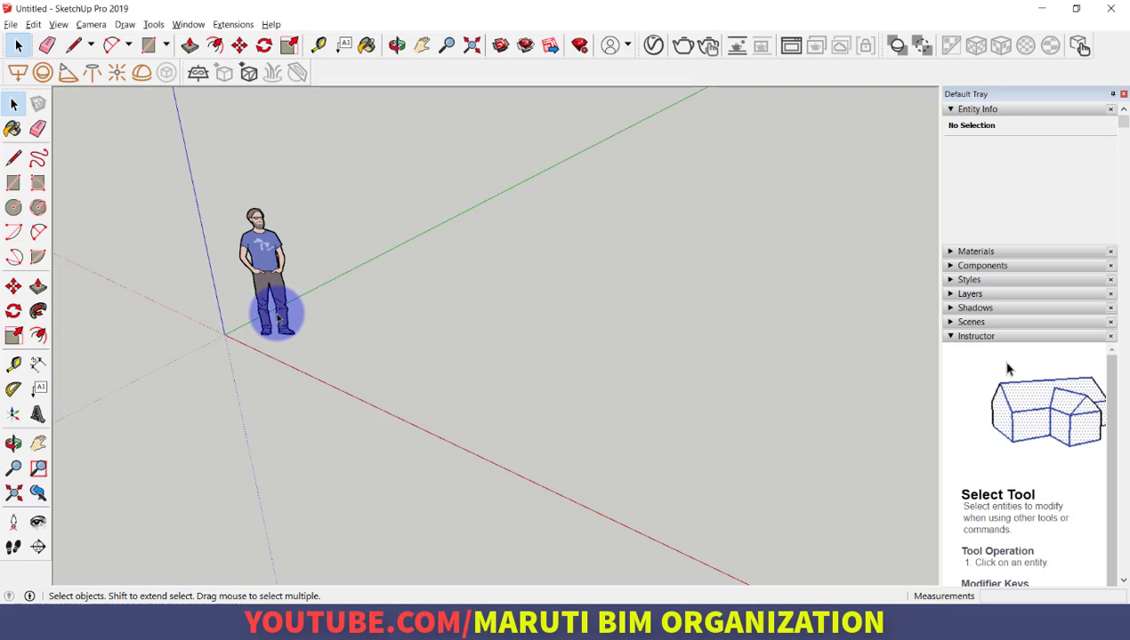
Start a line at the origin and try locking its direction to the red, green and blue axes in turn.
key(l)
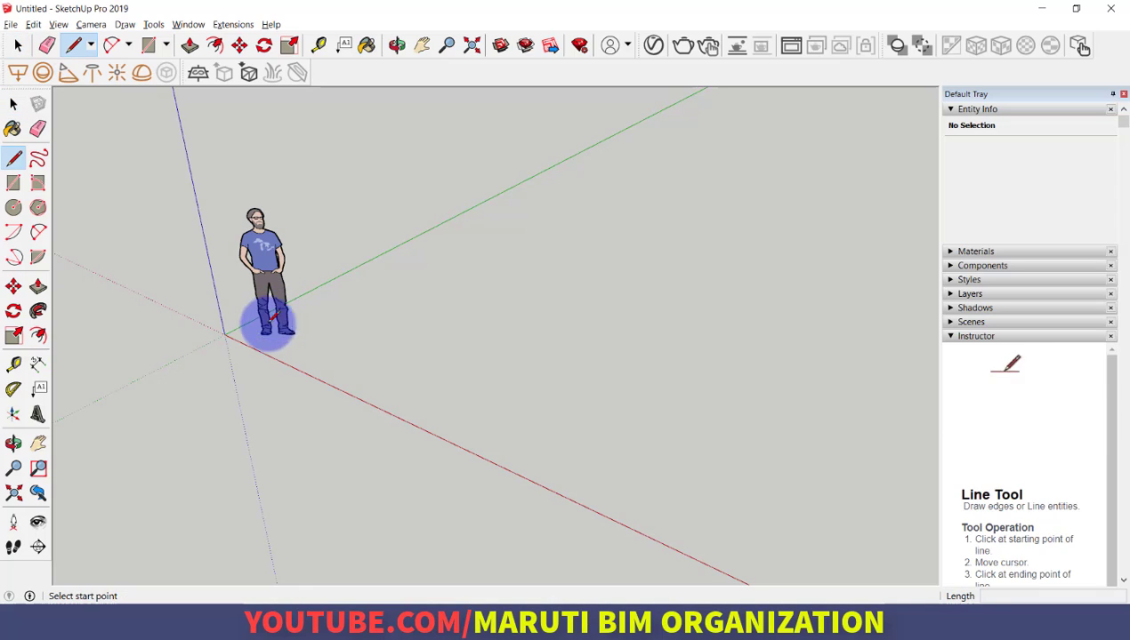
click(225, 335)
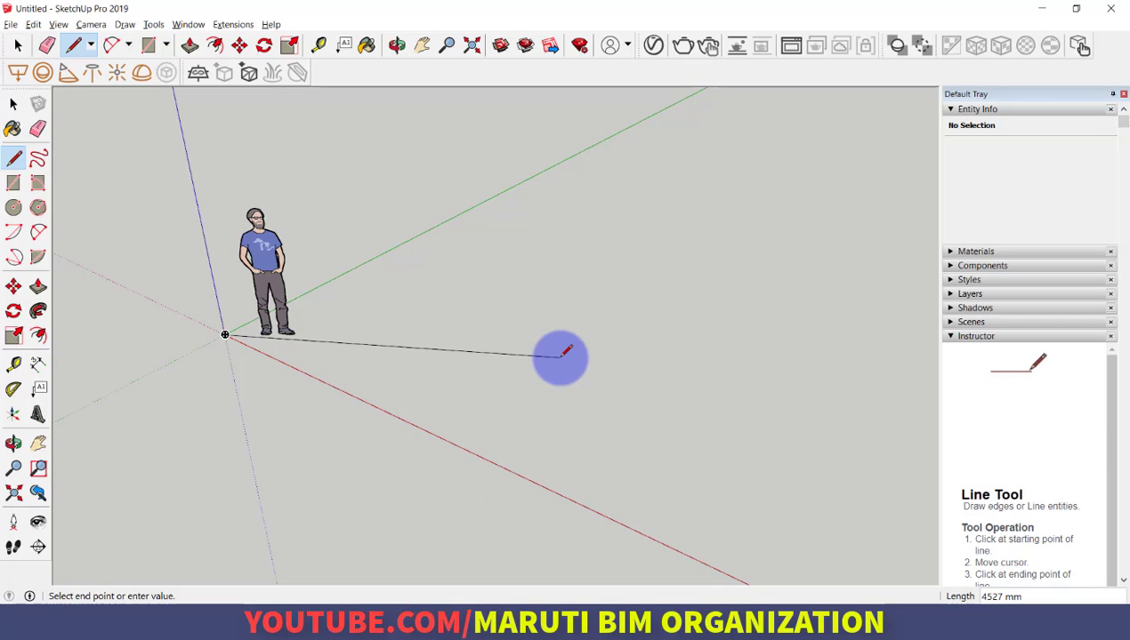
key(Right)
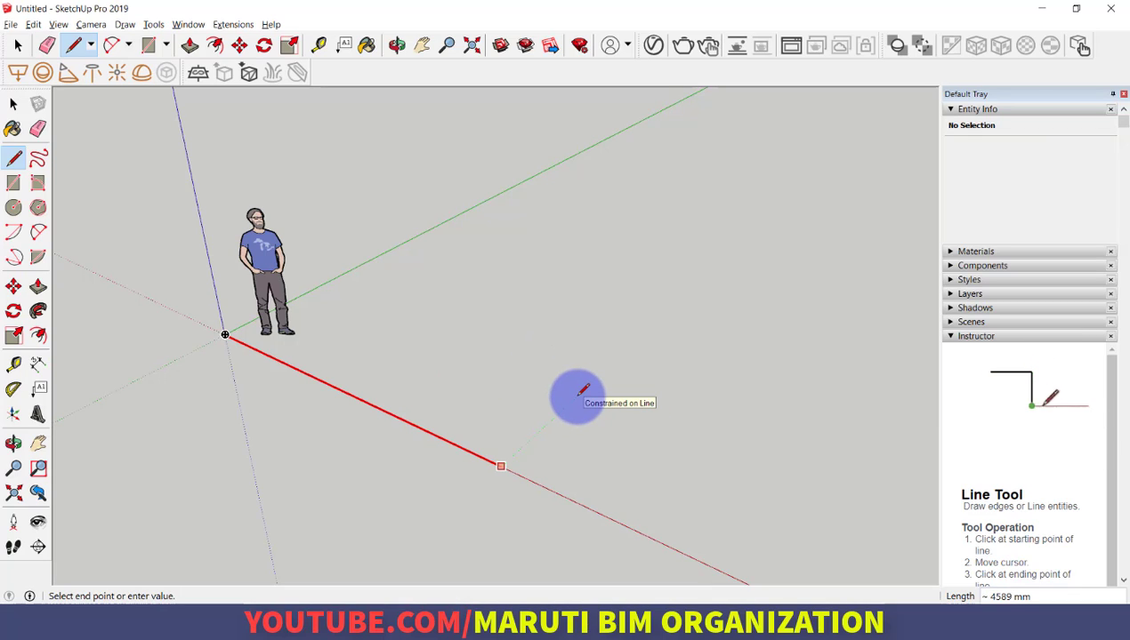
key(Left)
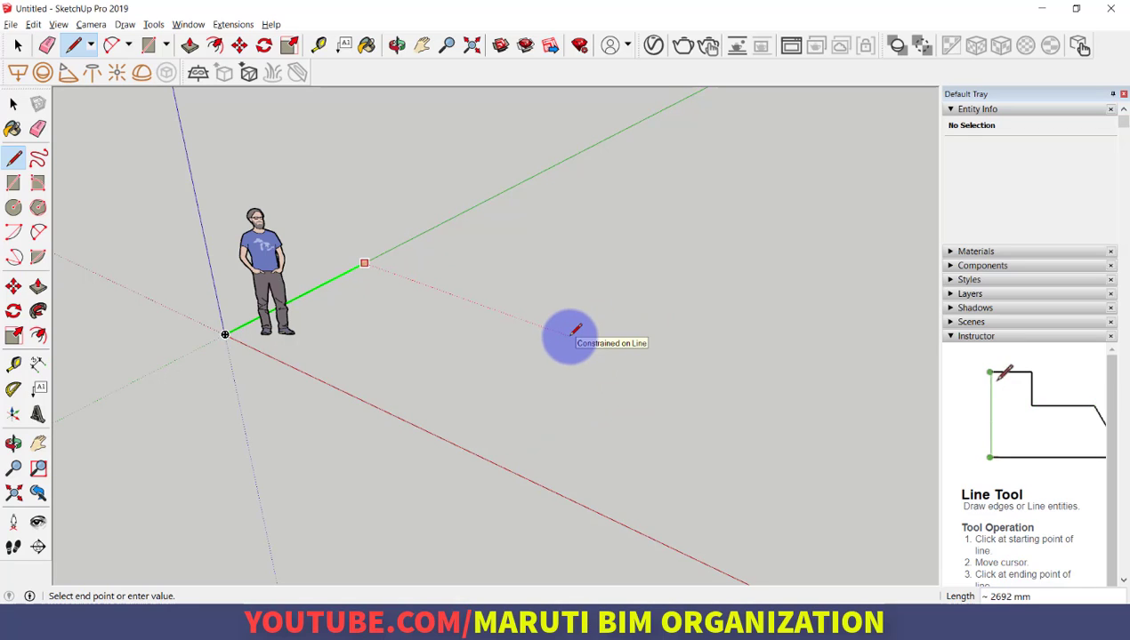
key(Up)
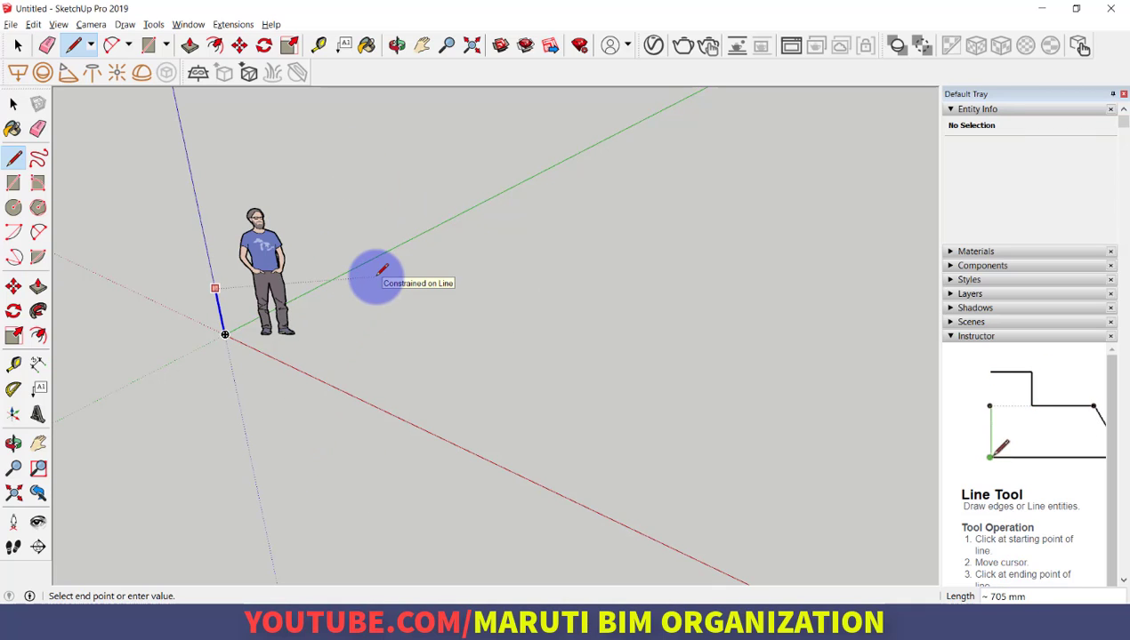
key(Right)
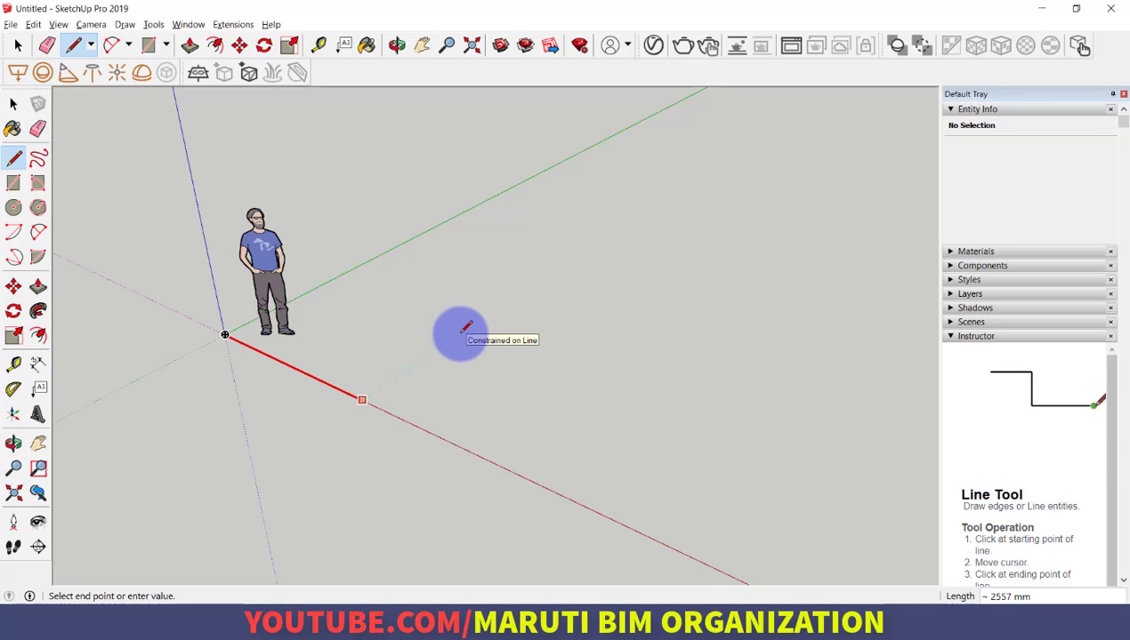
key(Left)
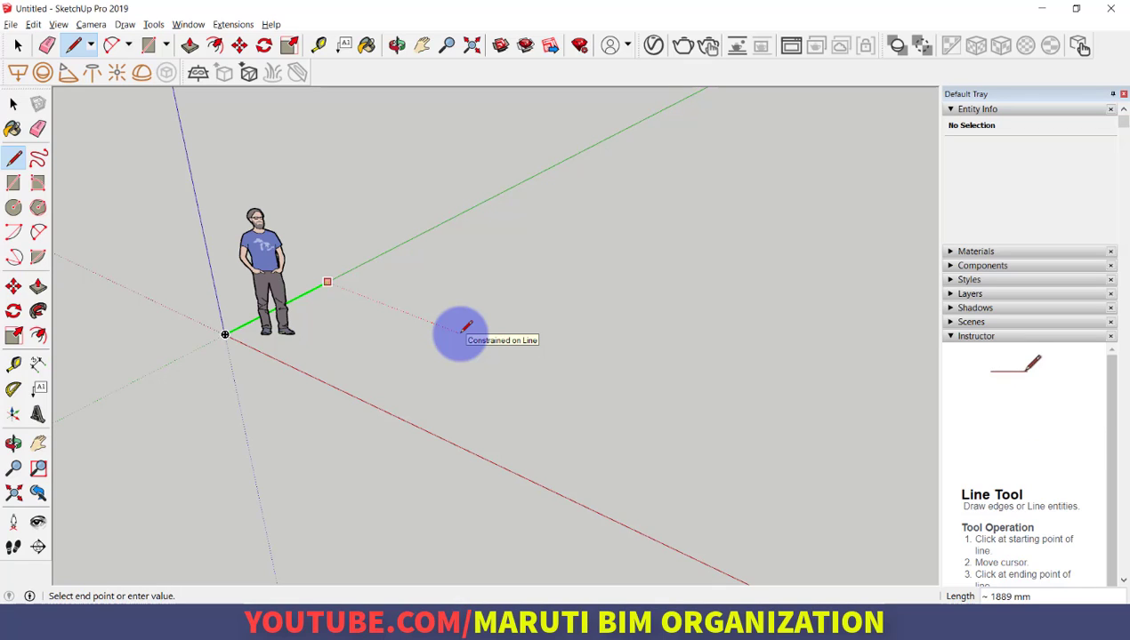
key(Up)
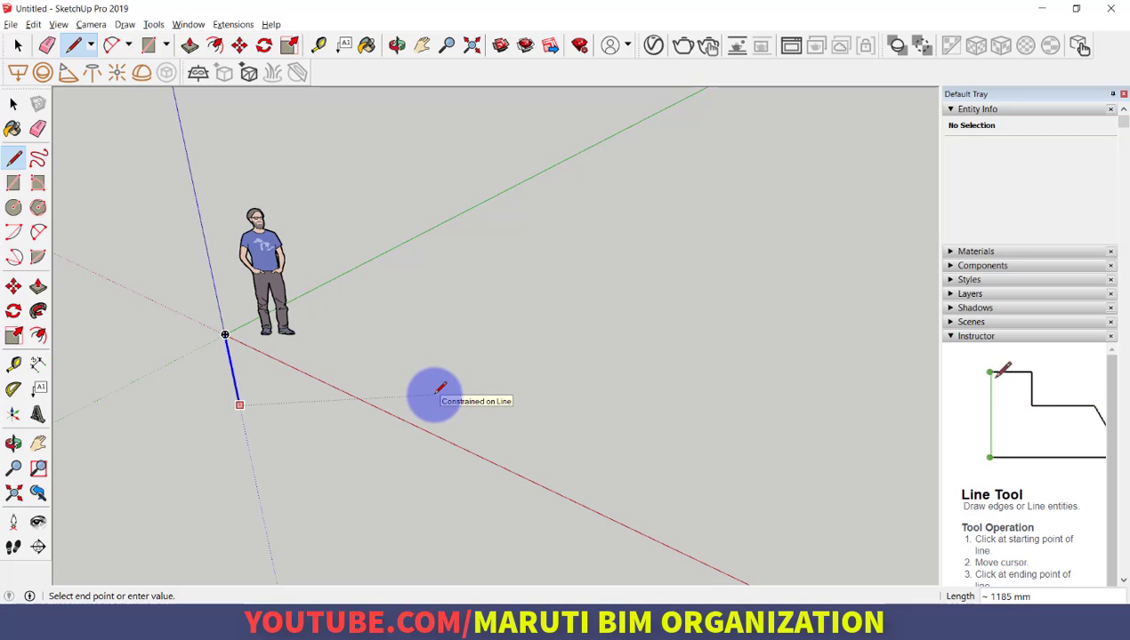
Draw a closed 3000 by 5000 mm rectangle from the origin with lines locked to the red and green axes.
key(Right)
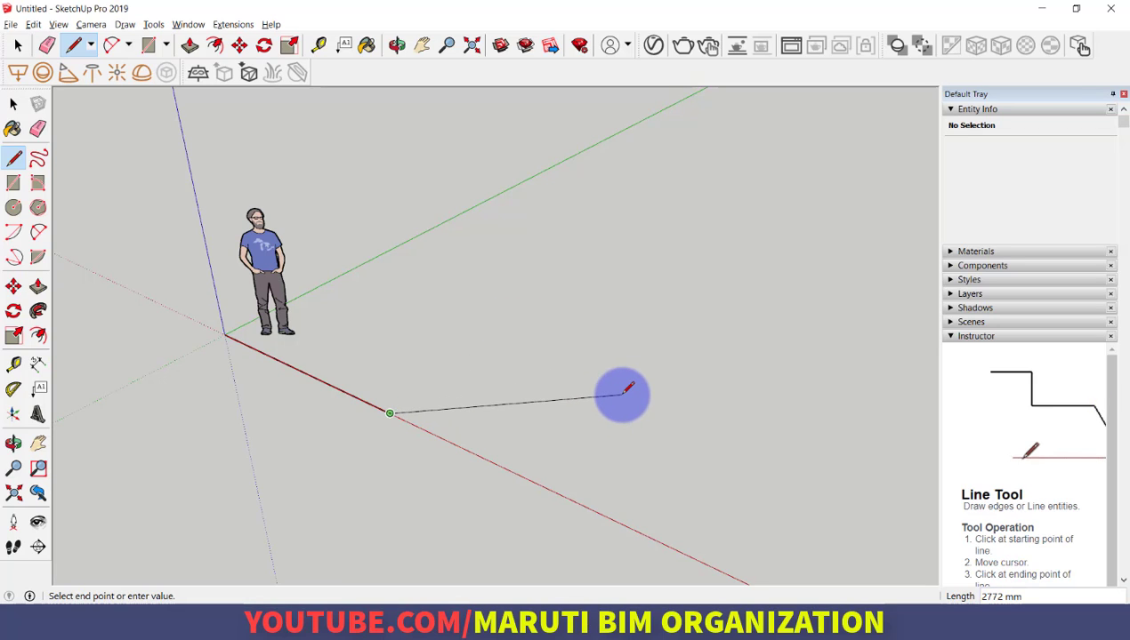
key(Left)
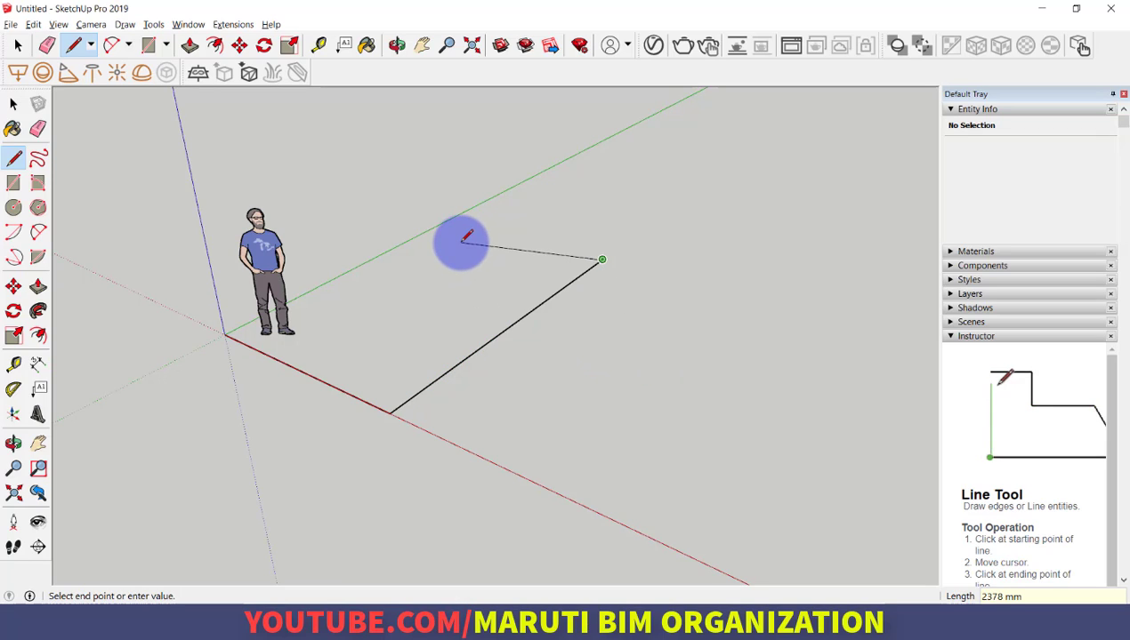
key(Left)
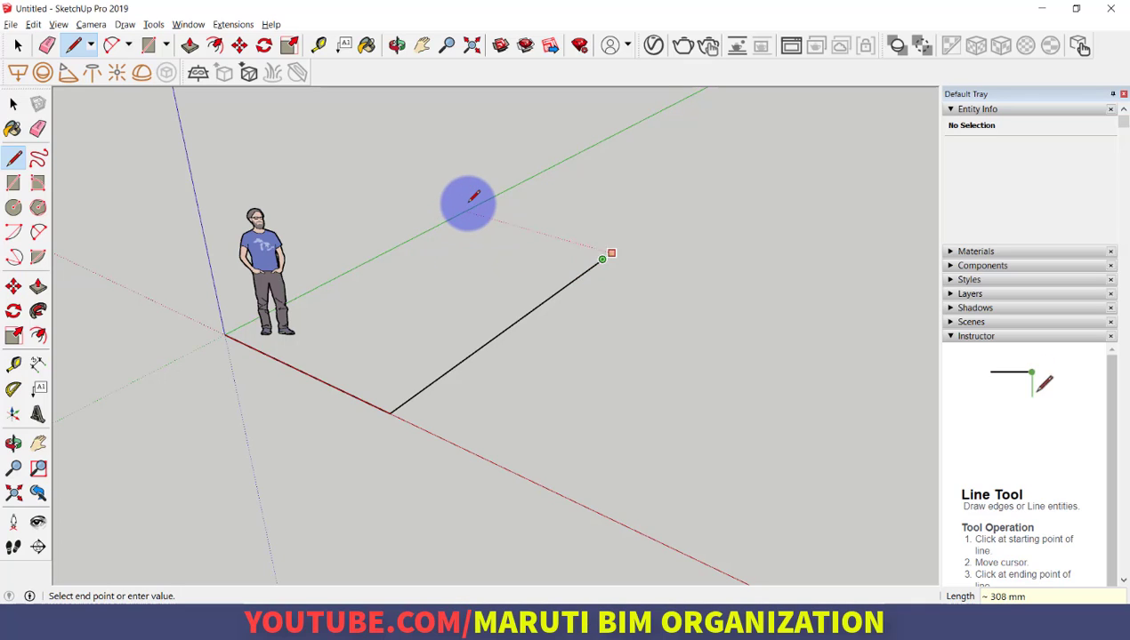
key(Right)
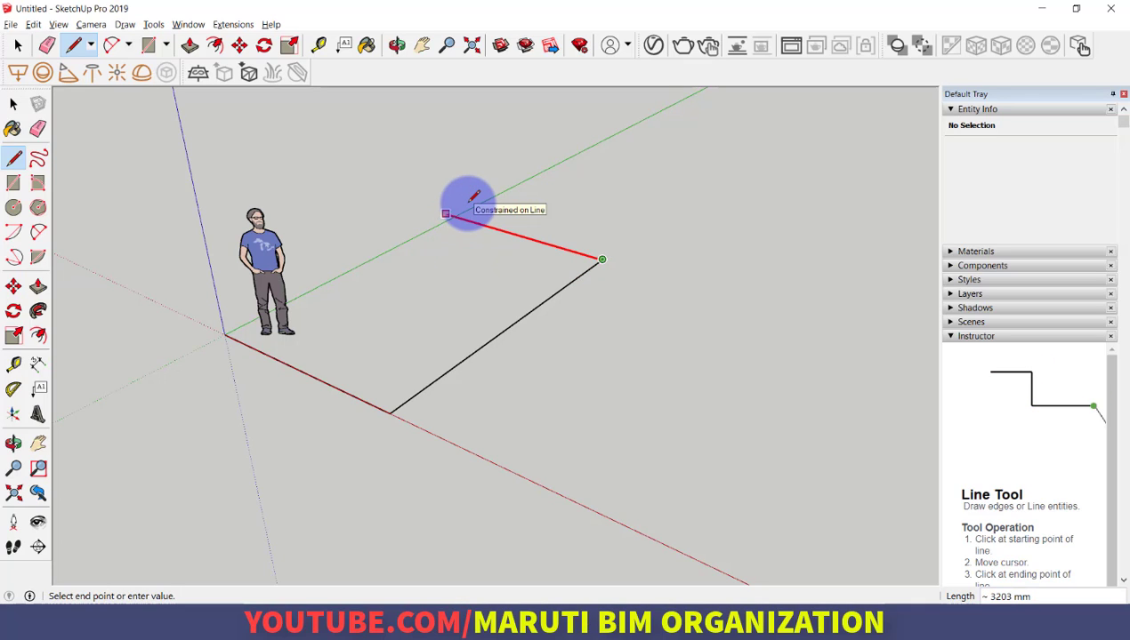
key(Return)
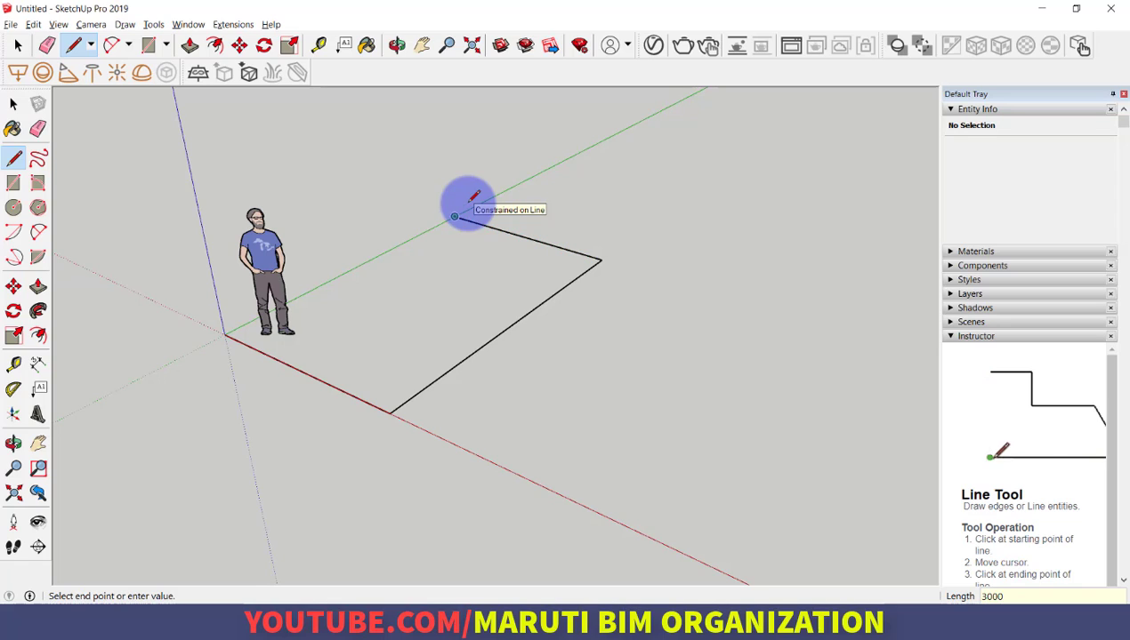
click(226, 337)
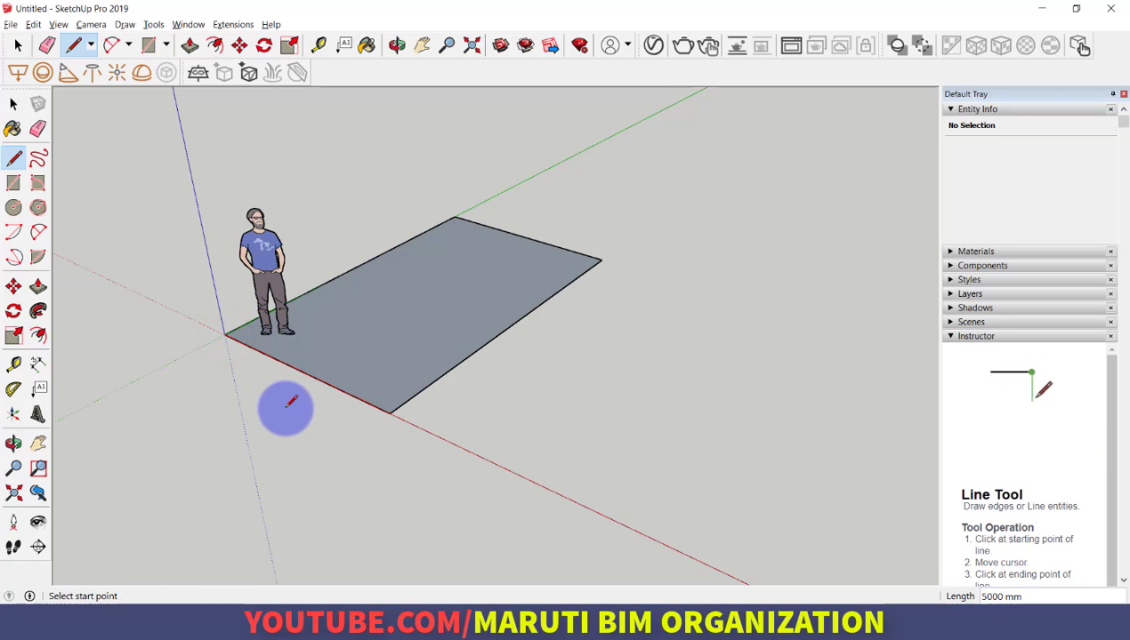
Consult the SketchUp shortcuts document in Word for the Tape Measure shortcut and return to the model.
scroll(214, 450, down, 3)
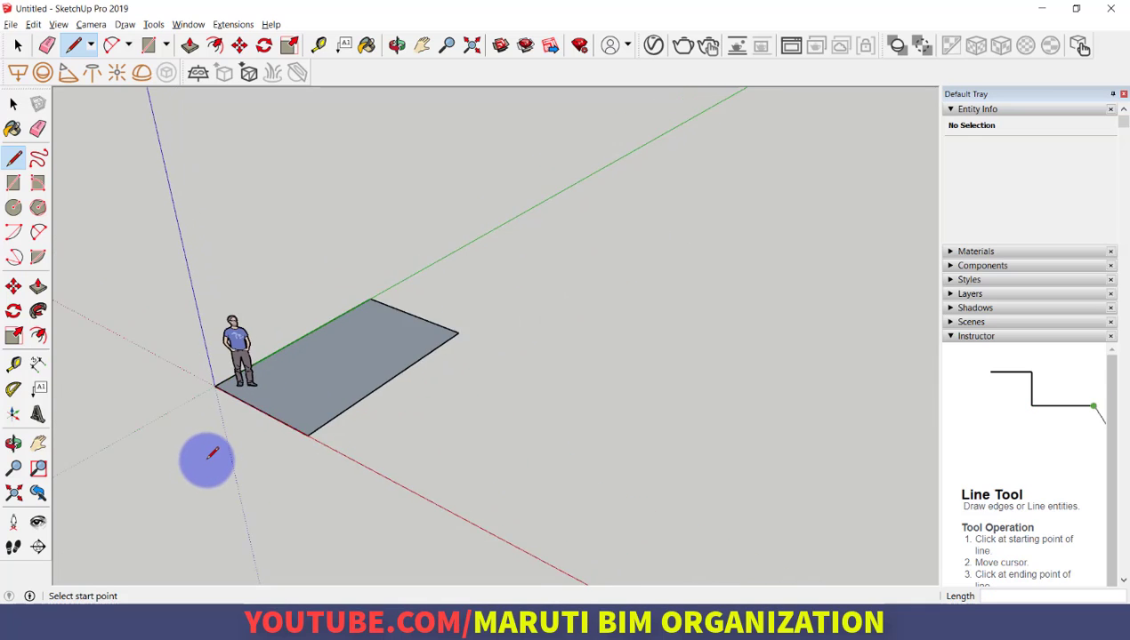
scroll(214, 451, down, 2)
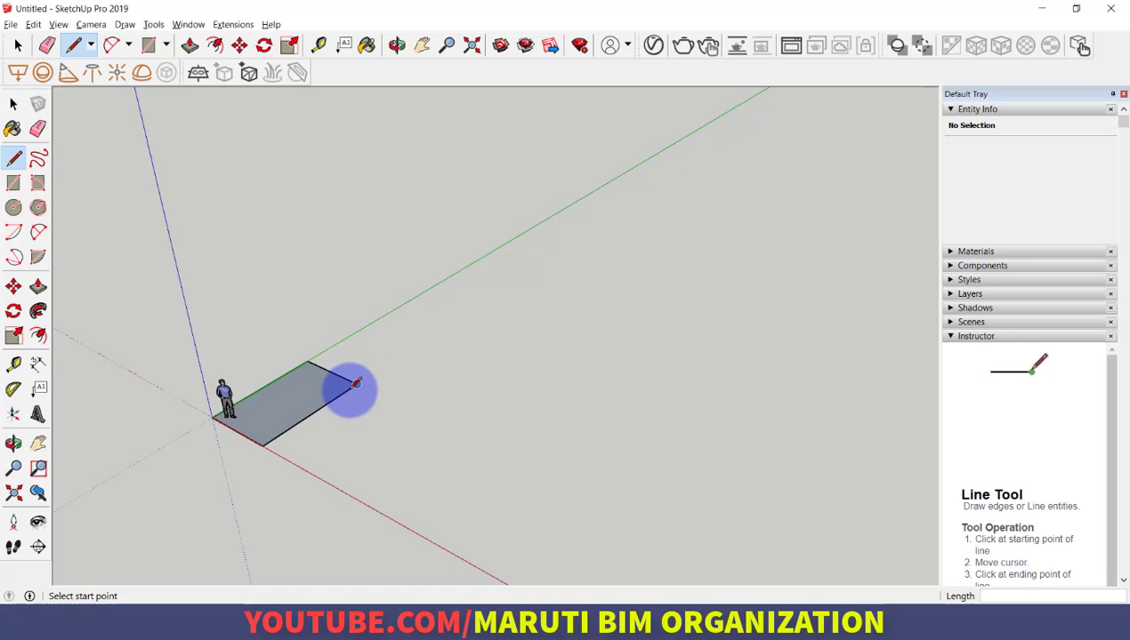
scroll(356, 382, up, 3)
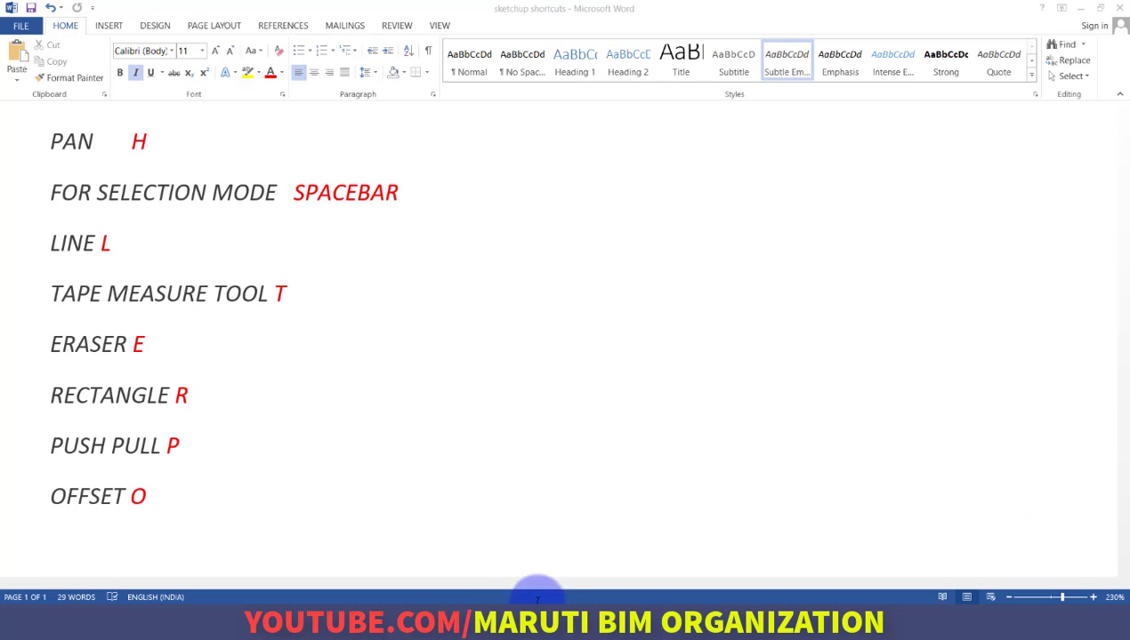
click(539, 595)
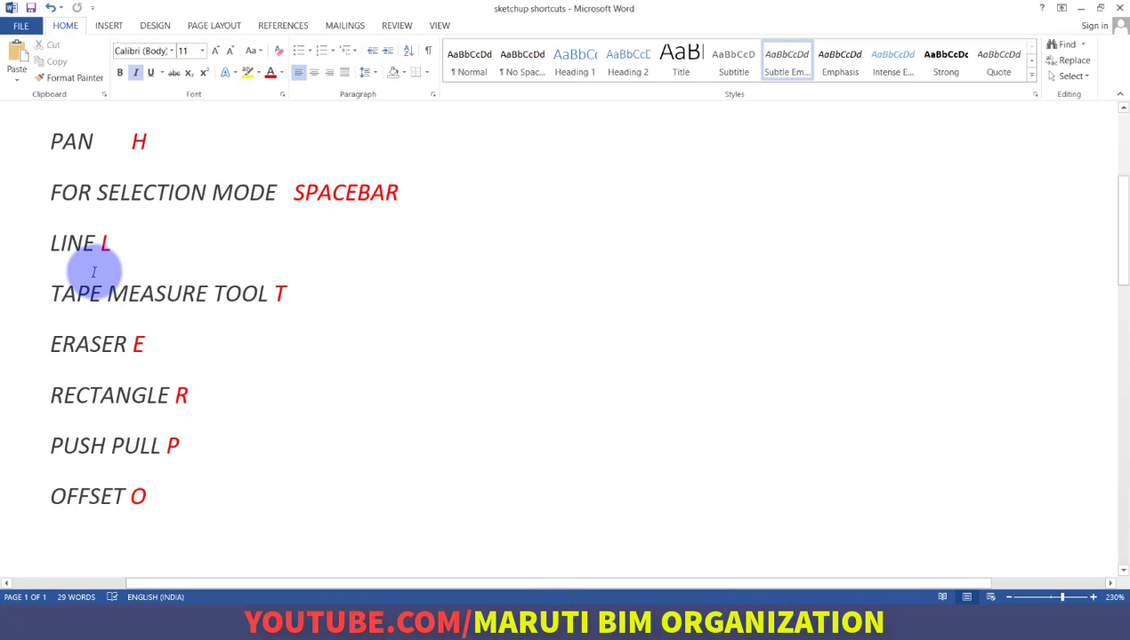
drag(51, 293, 258, 294)
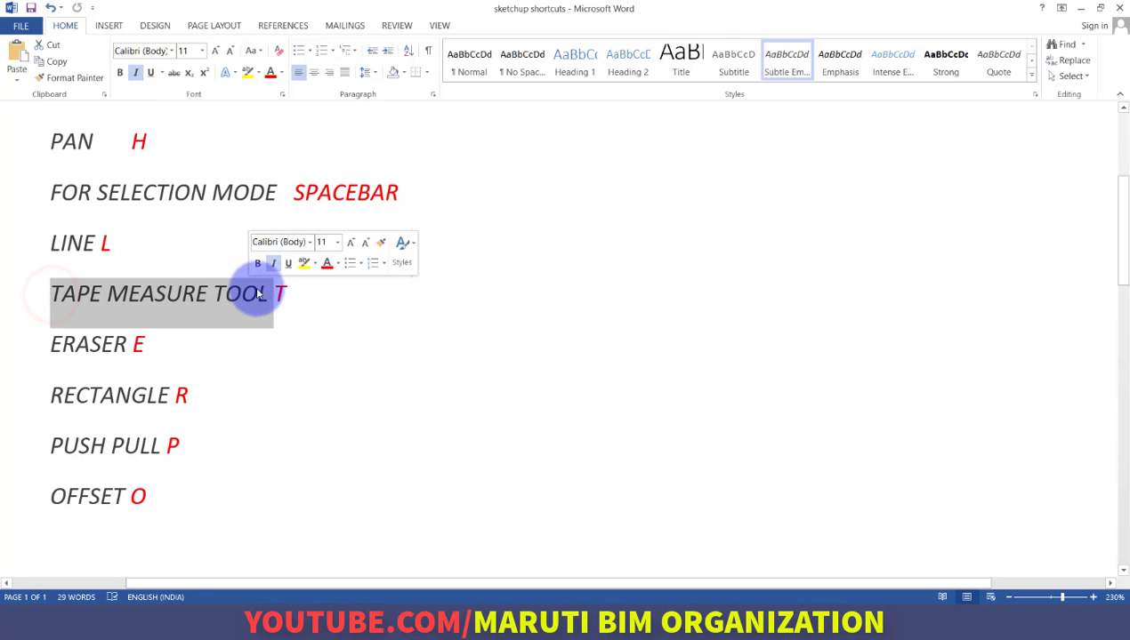
double_click(279, 292)
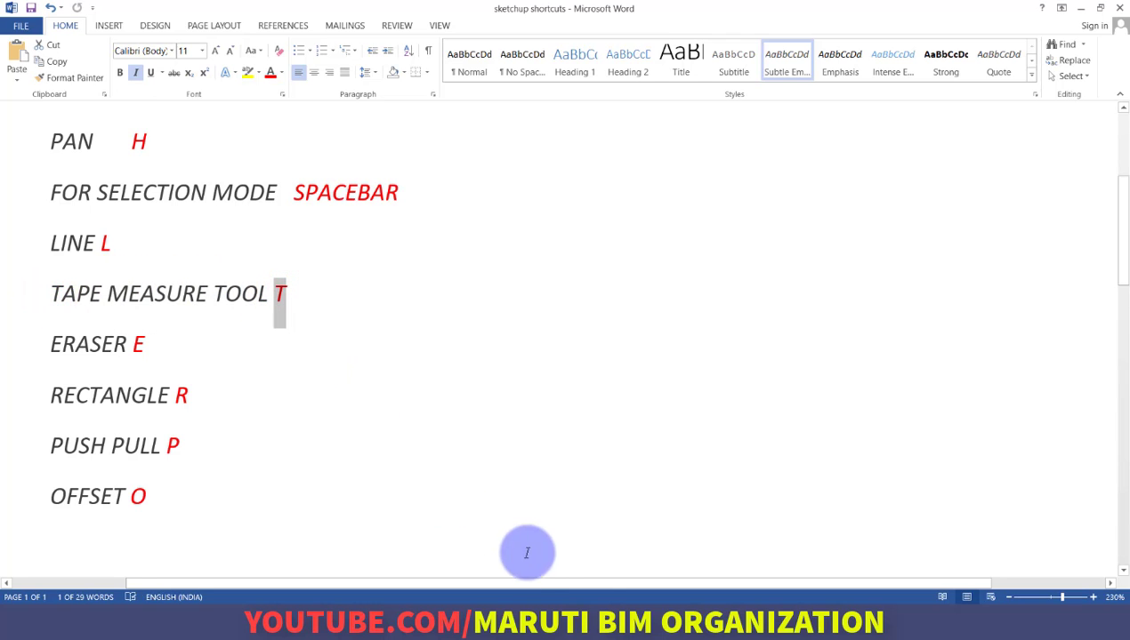
click(591, 602)
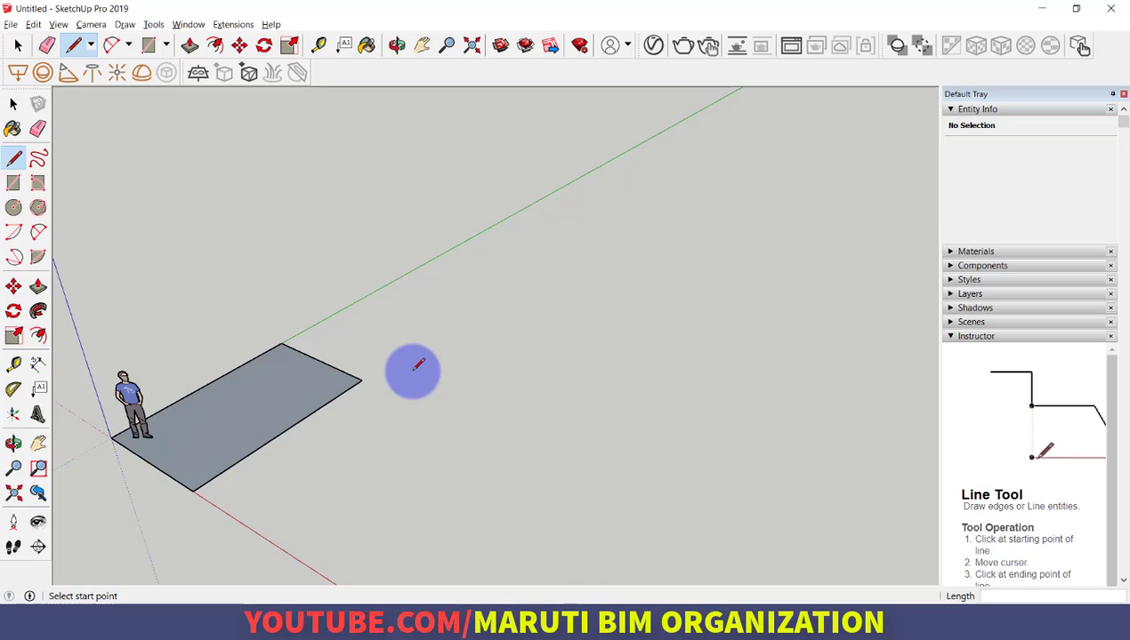
Measure along the rectangle's long edge opposite the green axis from its corner with the Tape Measure tool.
key(space)
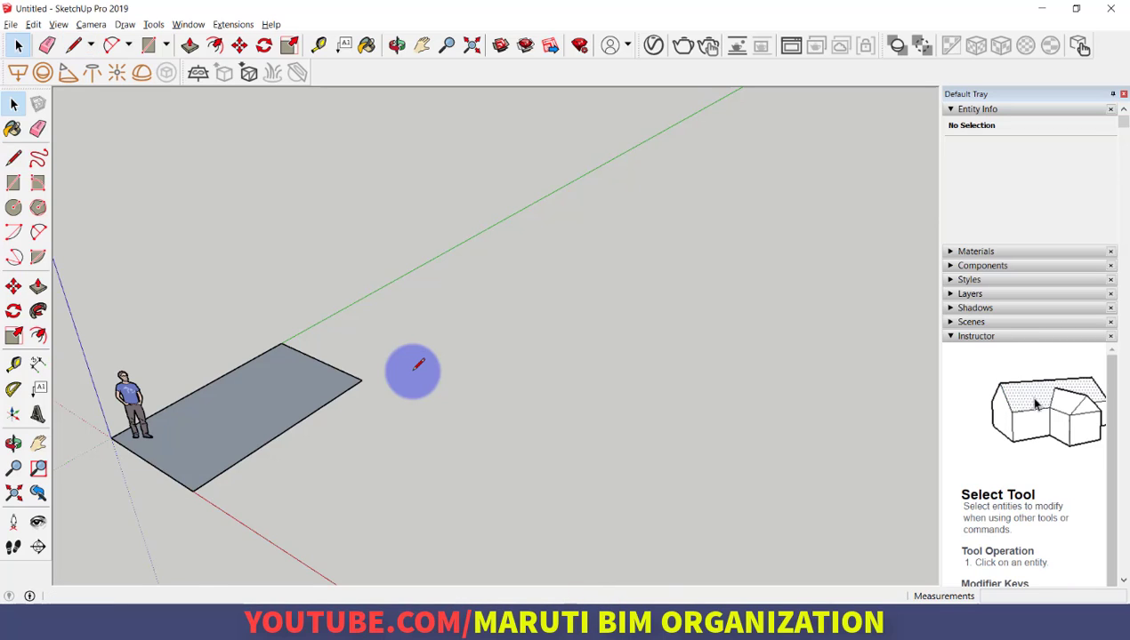
key(t)
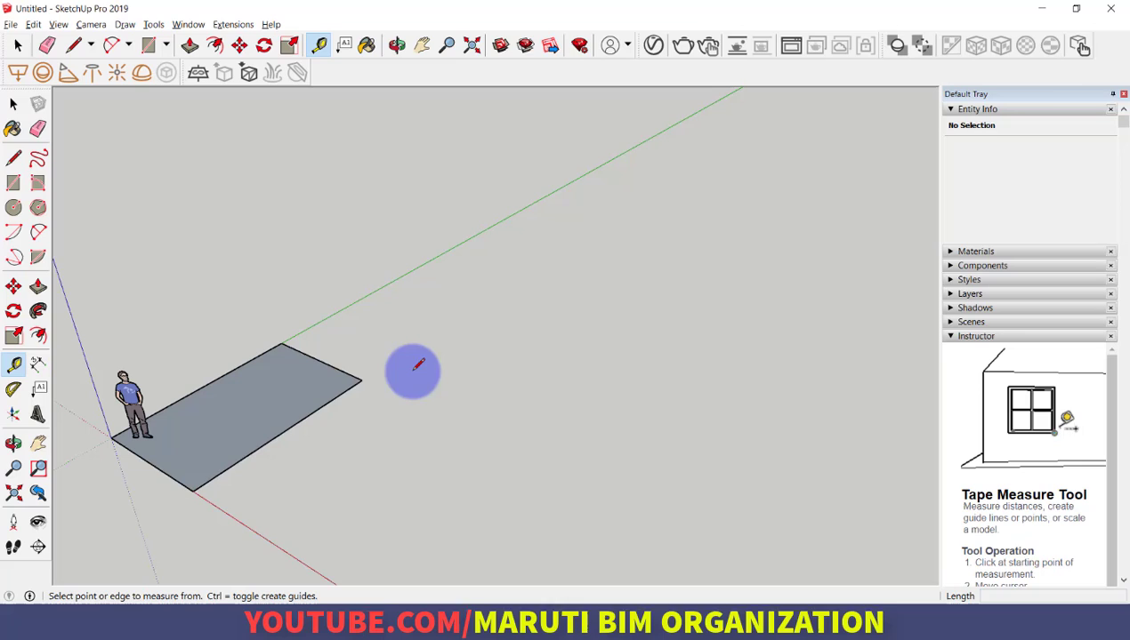
click(194, 486)
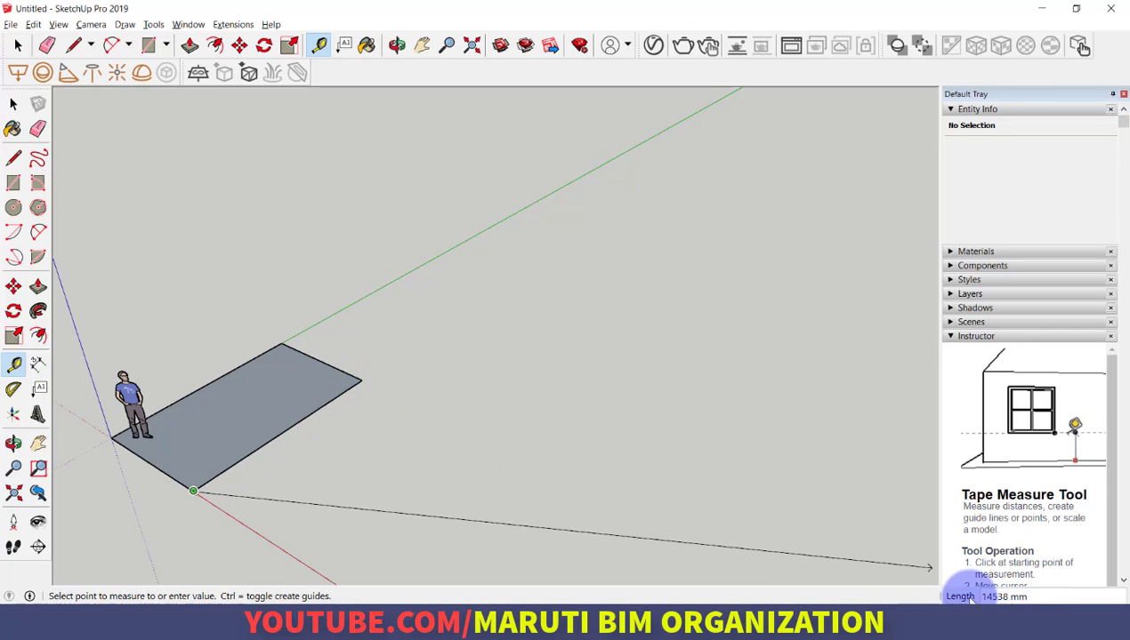
click(284, 430)
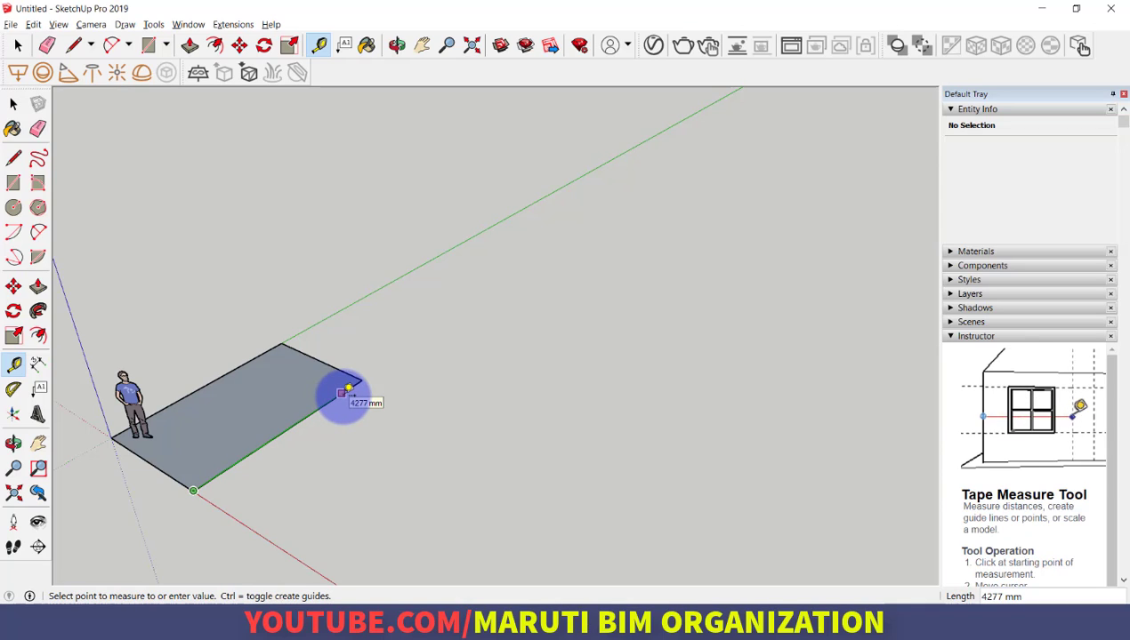
click(348, 388)
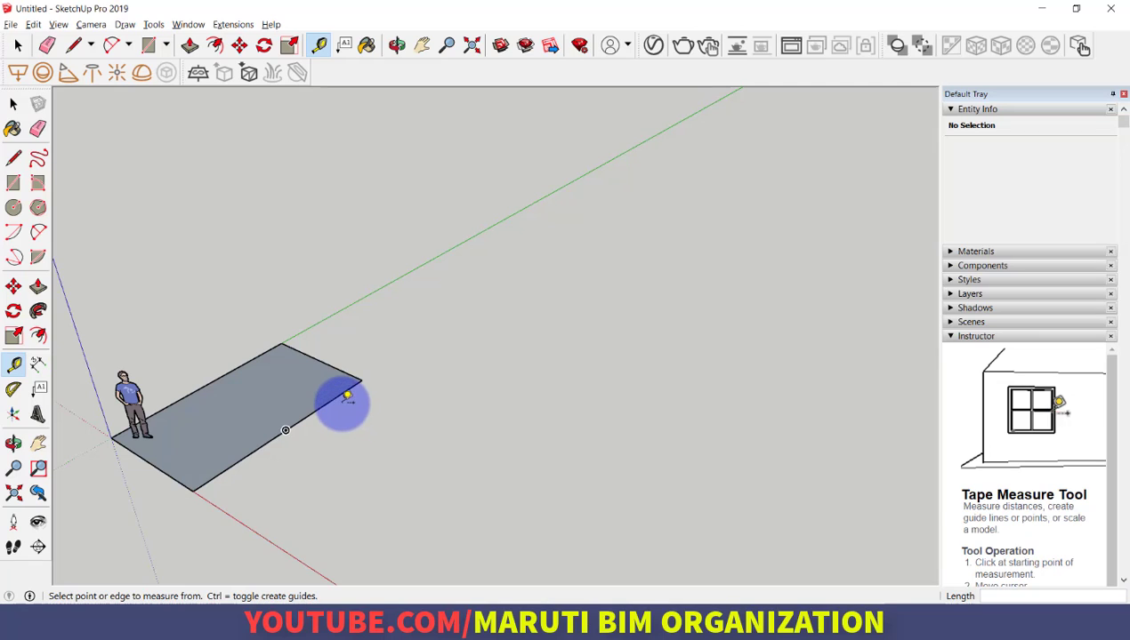
Create guide lines 500 mm outside the rectangle's long edge opposite the green axis and its far short edge.
click(338, 396)
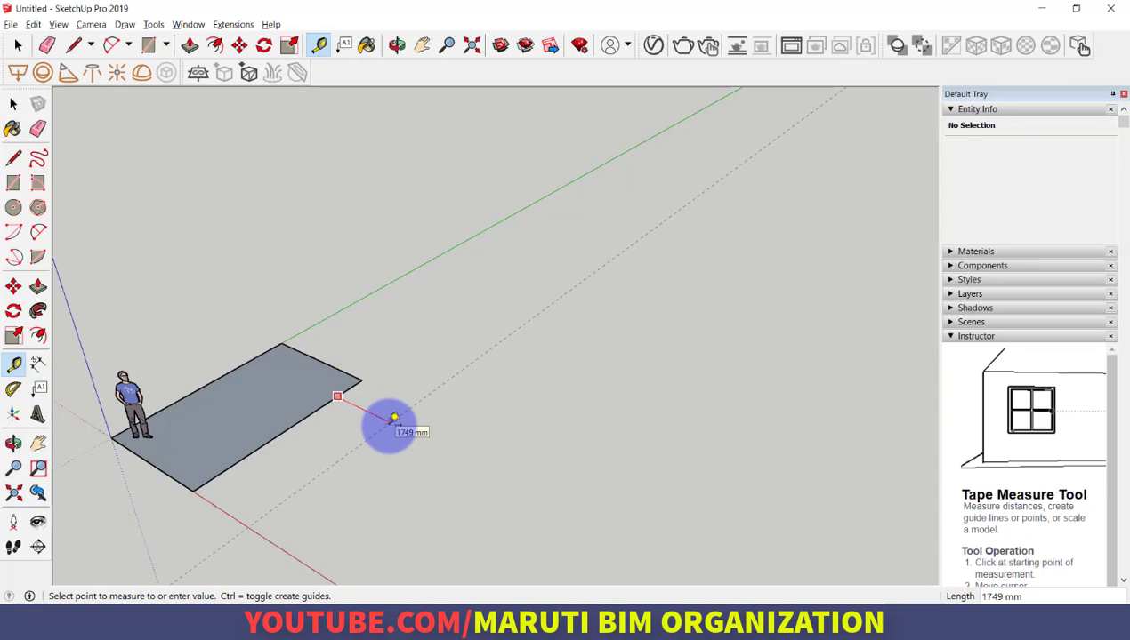
key(Return)
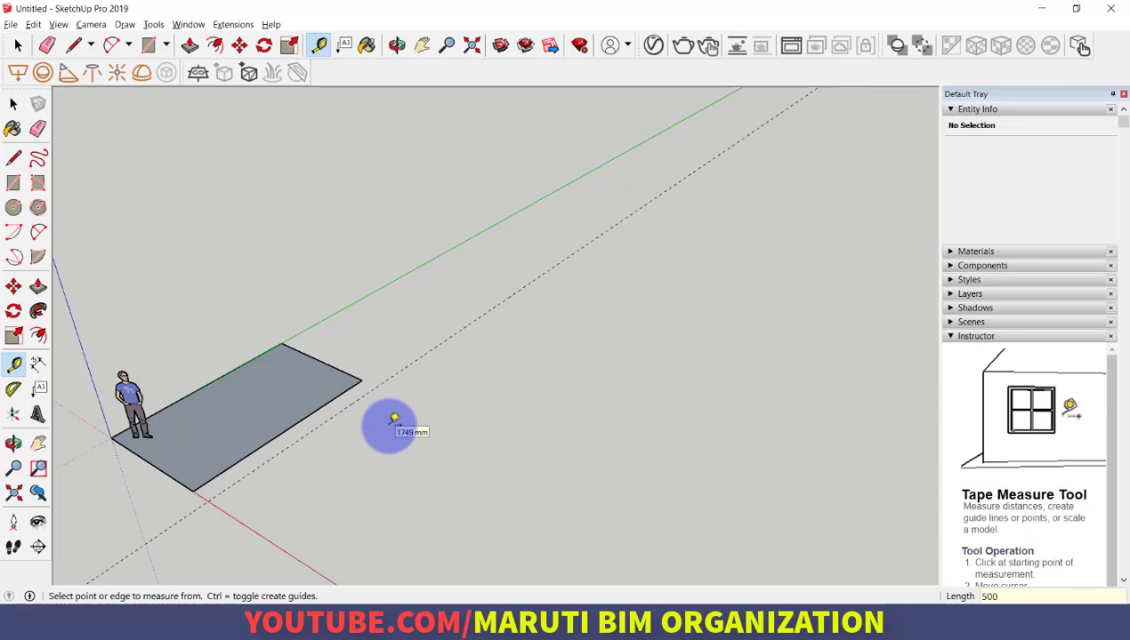
click(342, 368)
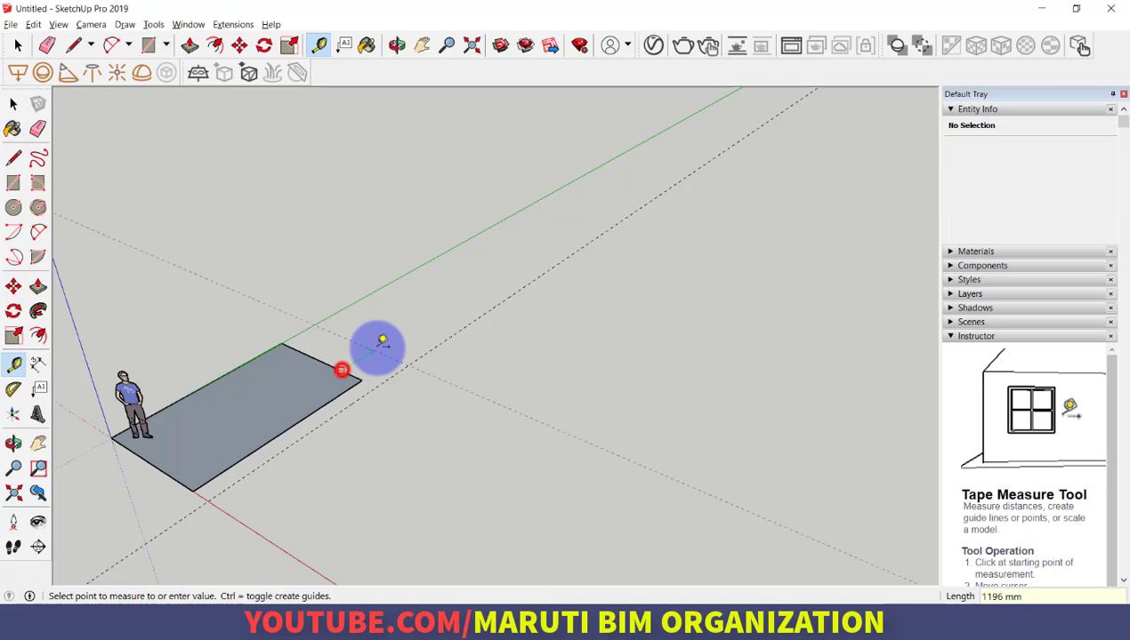
text(500)
key(Return)
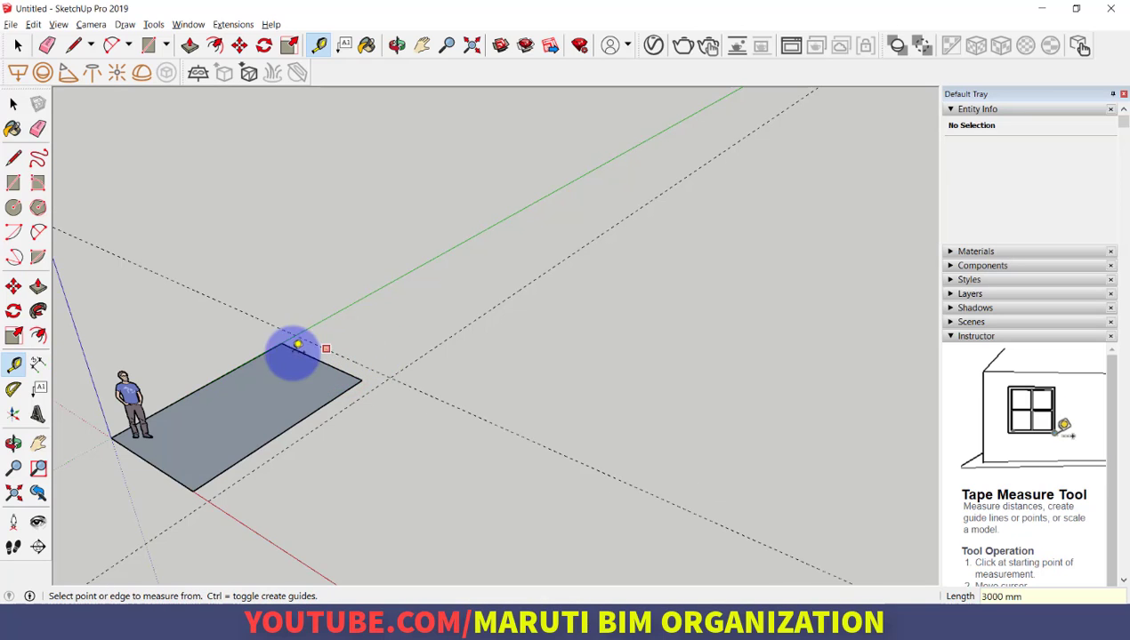
Create a guide line 1000 mm outside the long edge on the green axis and another outside the short edge on the red axis.
click(261, 355)
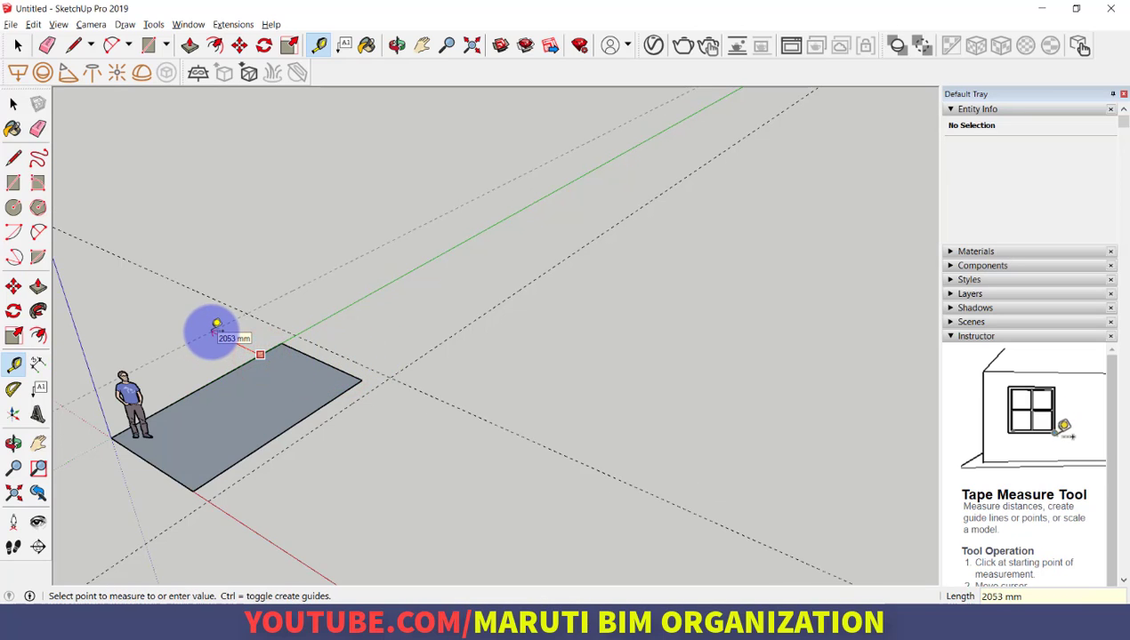
text(1000)
key(Return)
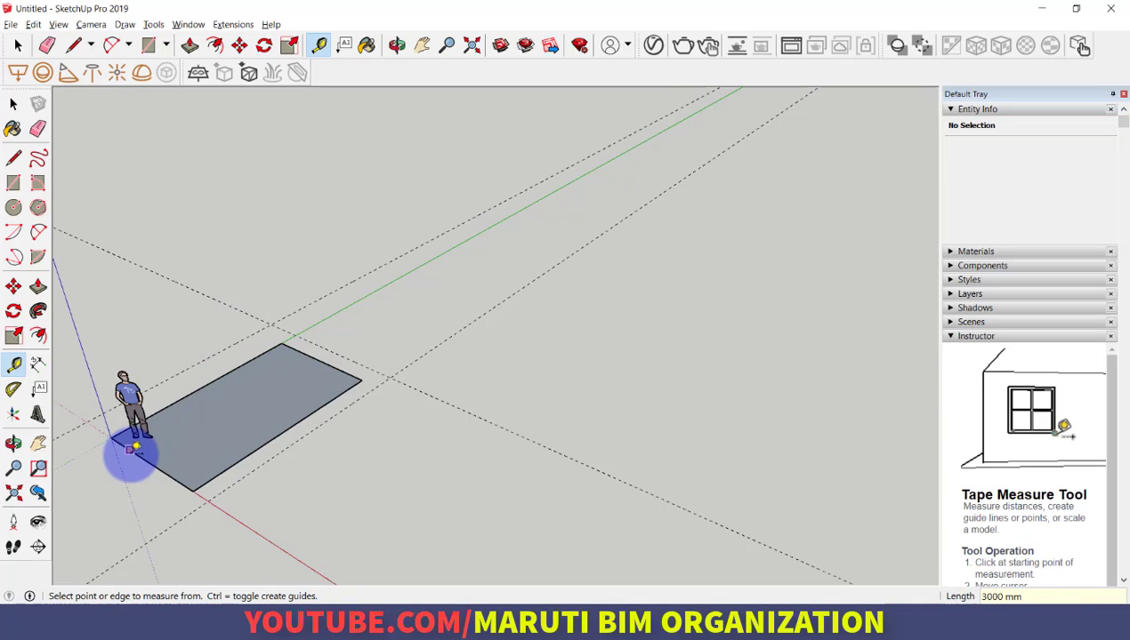
click(132, 452)
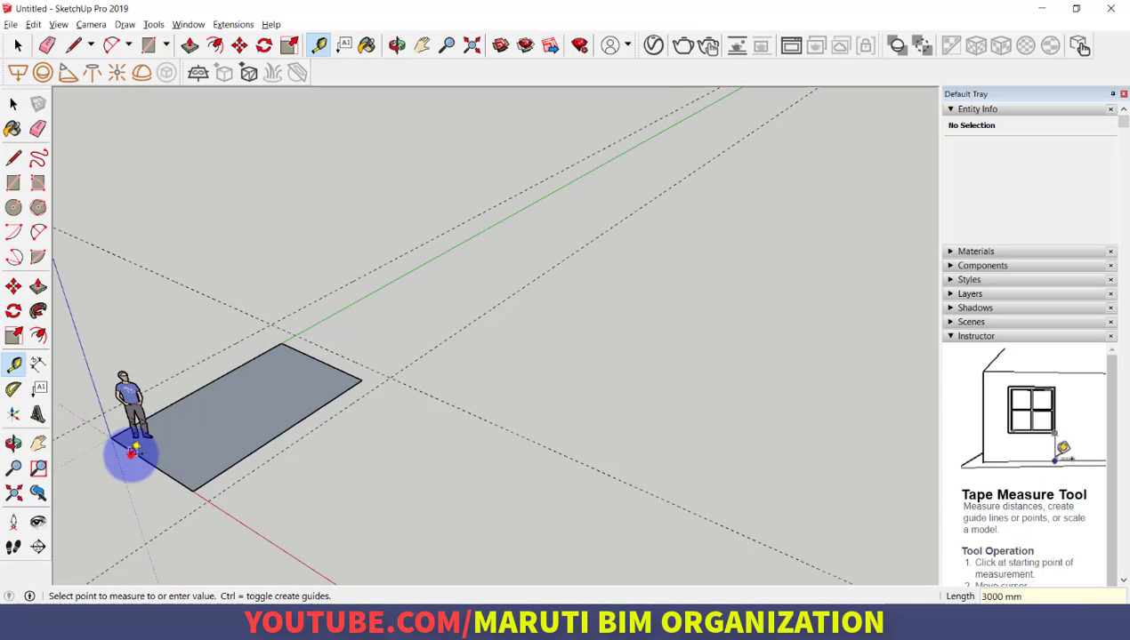
click(92, 461)
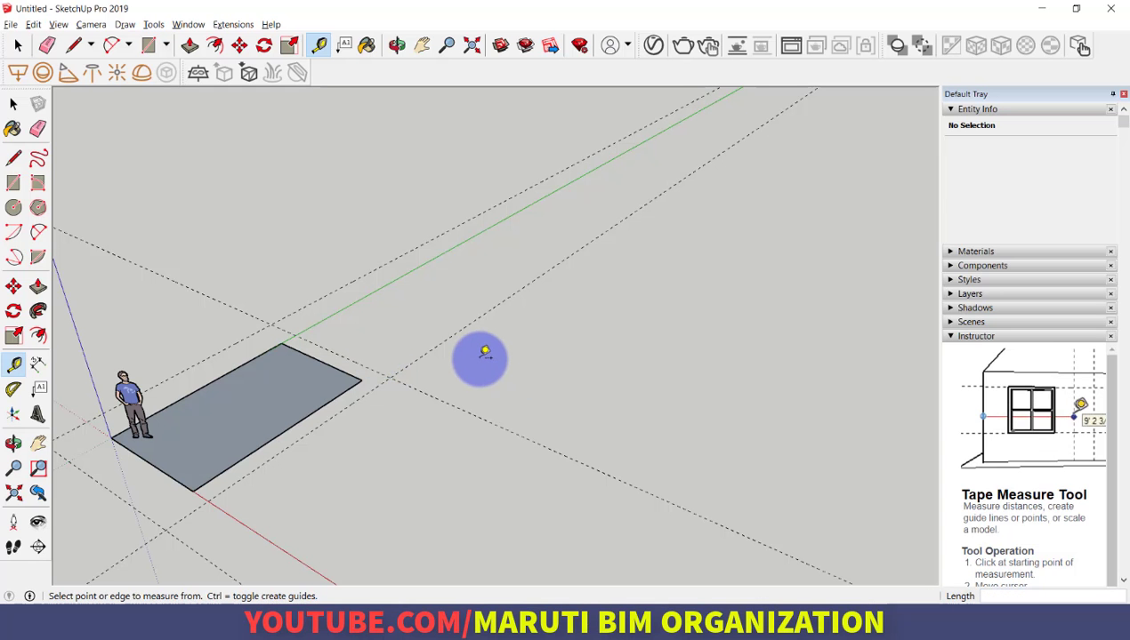
Erase the four guide lines around the rectangle with the Eraser tool.
key(e)
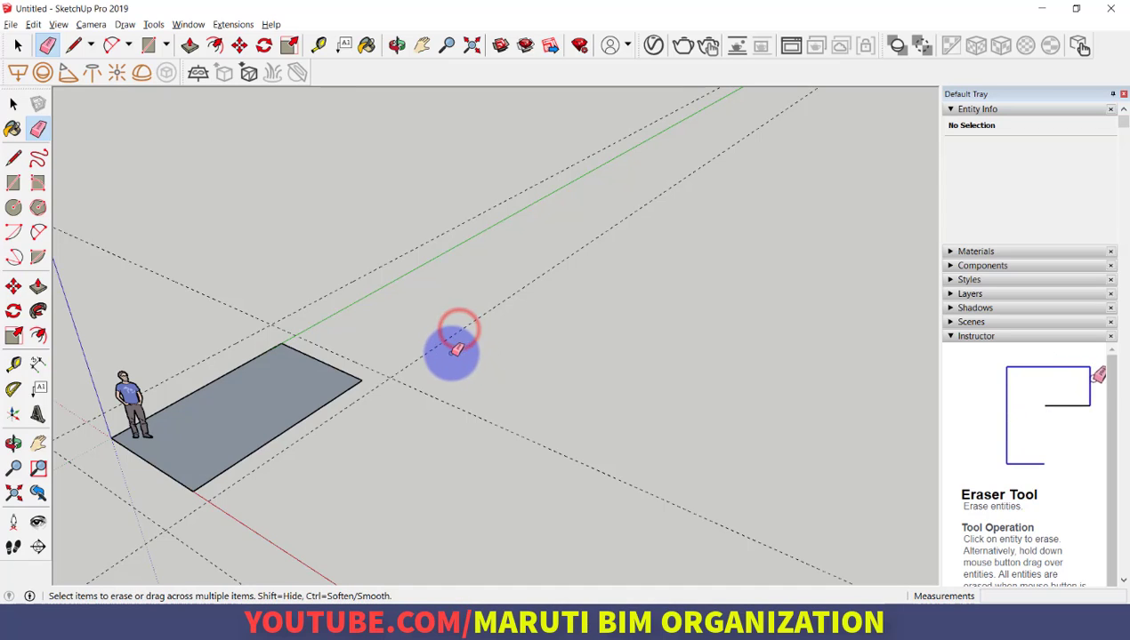
click(450, 335)
click(375, 269)
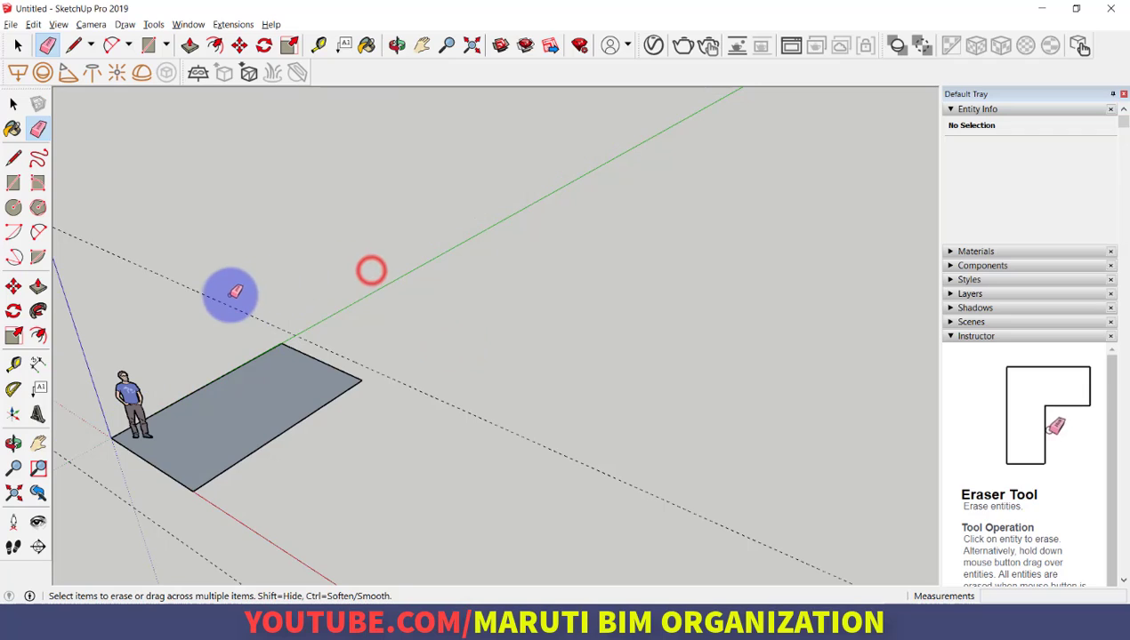
click(220, 296)
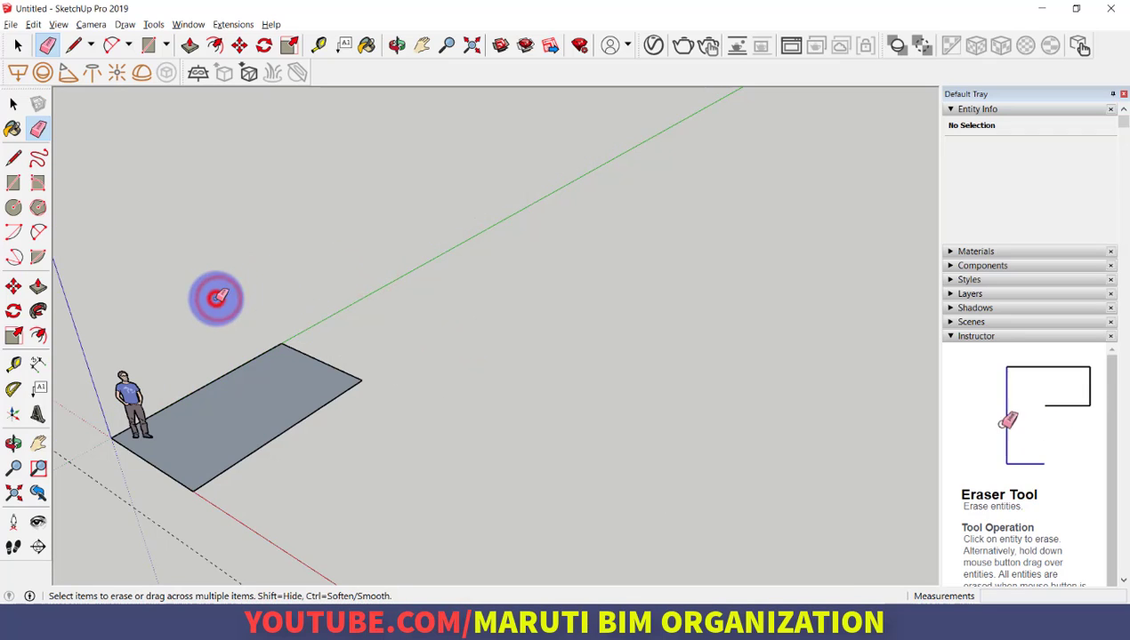
click(63, 454)
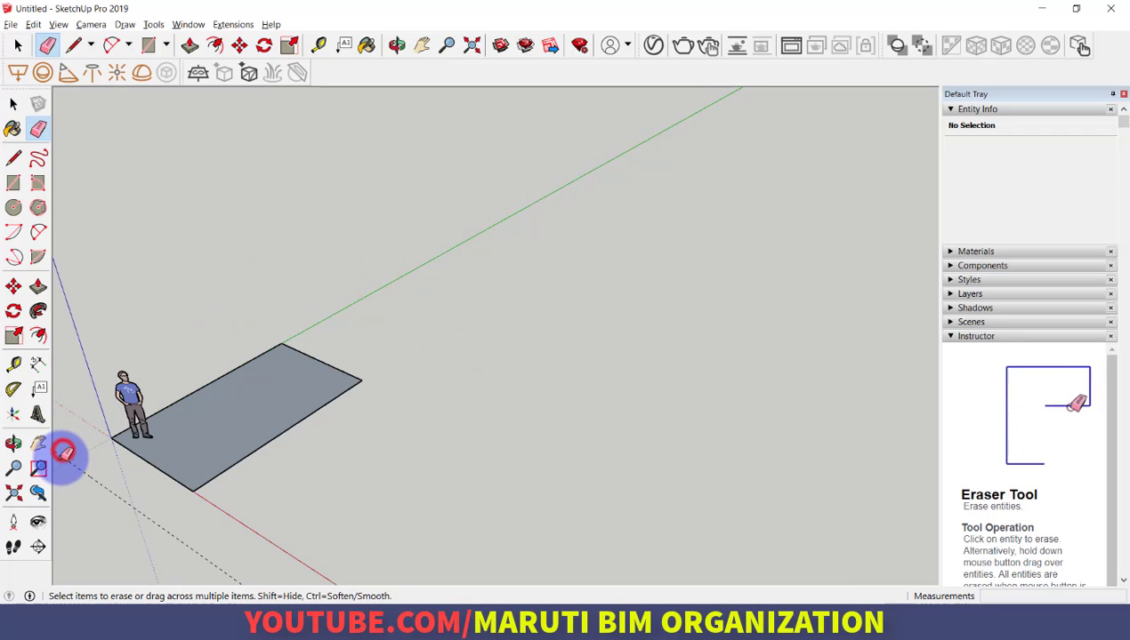
Consult the SketchUp shortcuts document in Word for the Rectangle shortcut and return to the model.
key(alt+Tab)
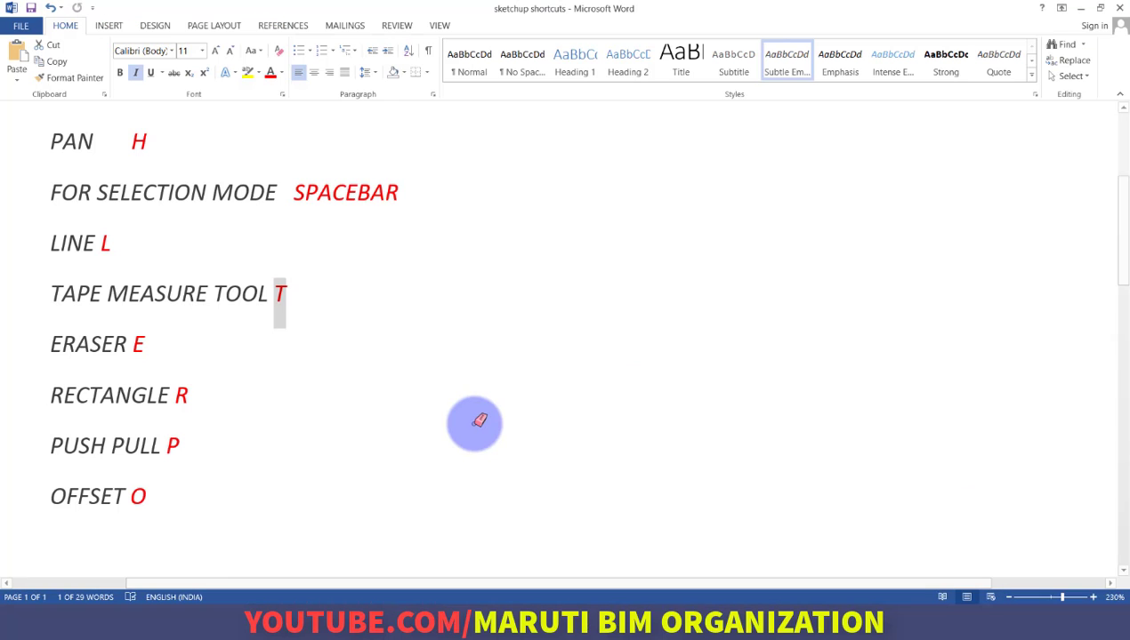
click(168, 392)
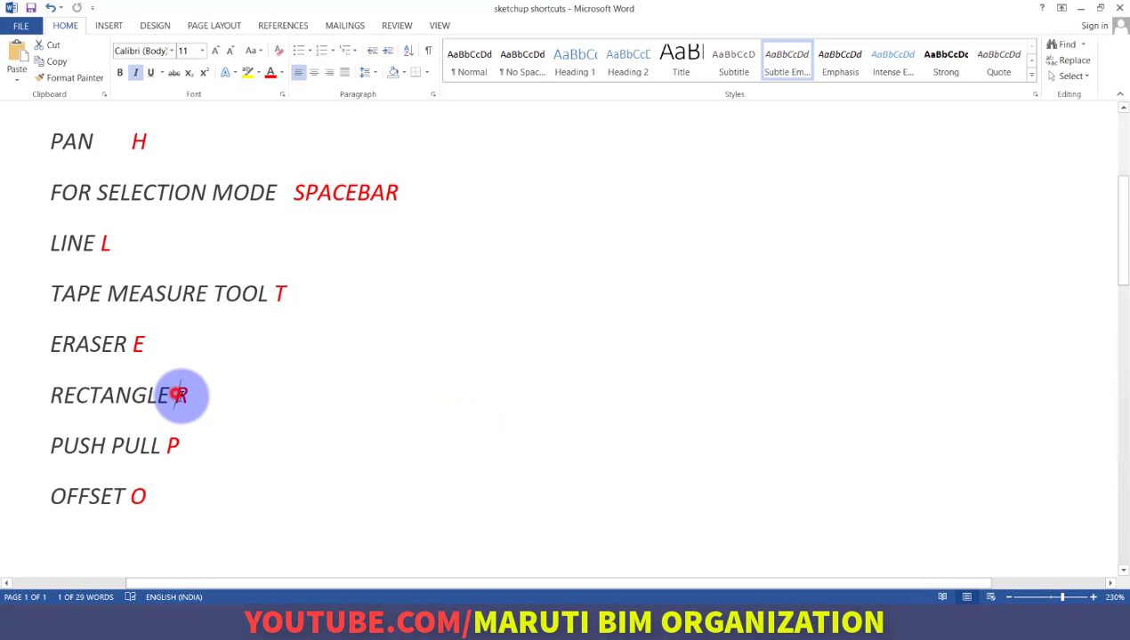
key(alt+Tab)
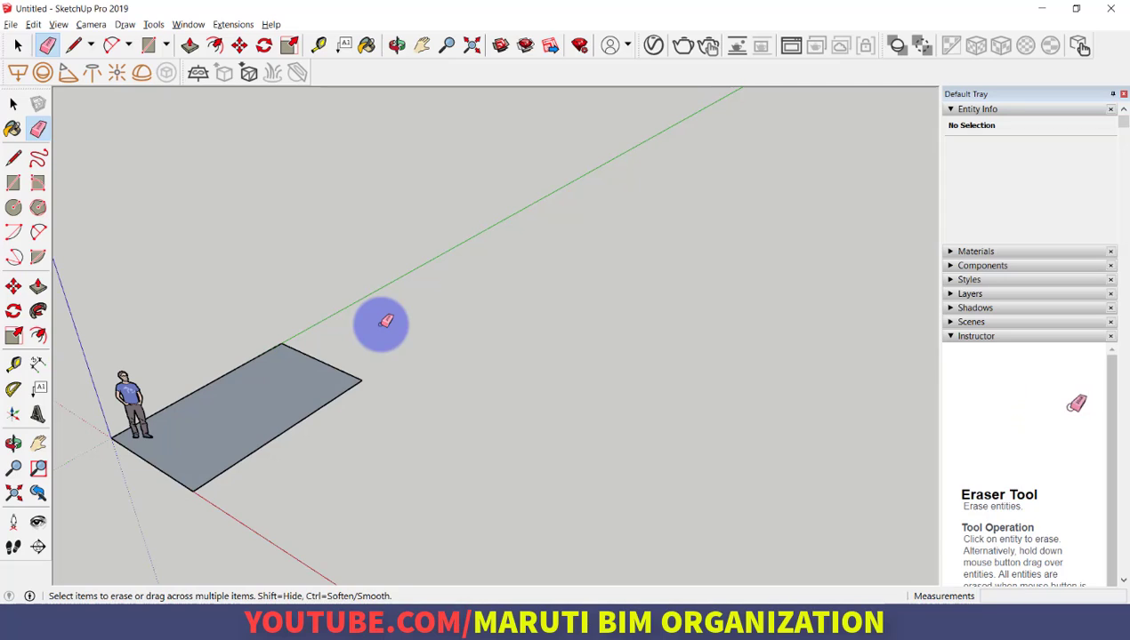
Draw a freehand rectangle of about 7692 by 2210 mm starting on the green axis beyond the existing rectangle.
key(r)
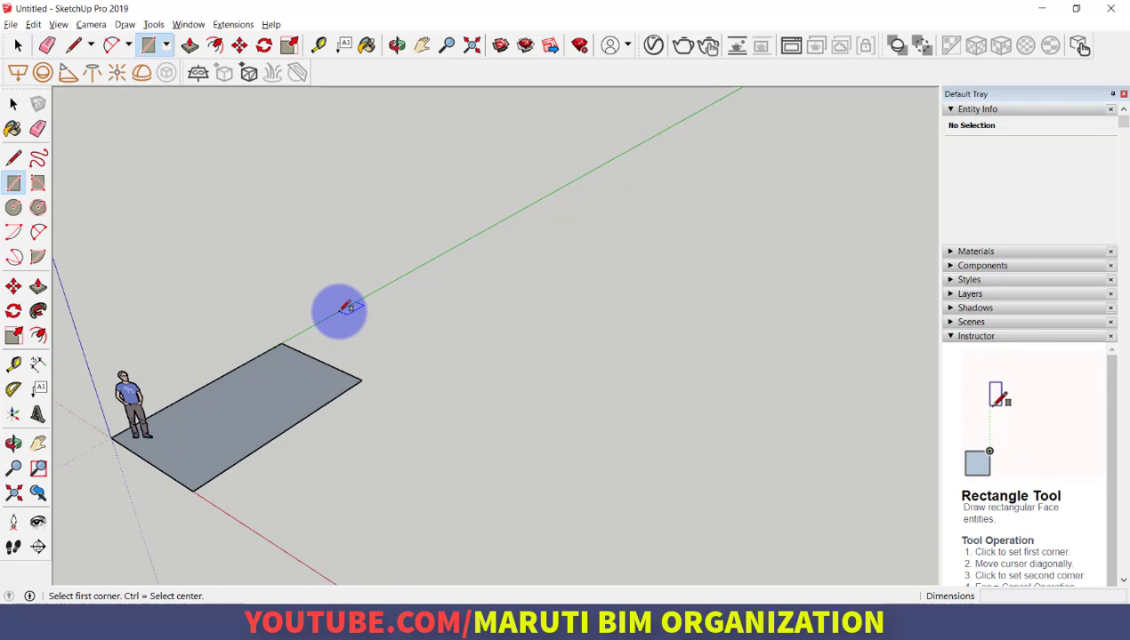
click(340, 311)
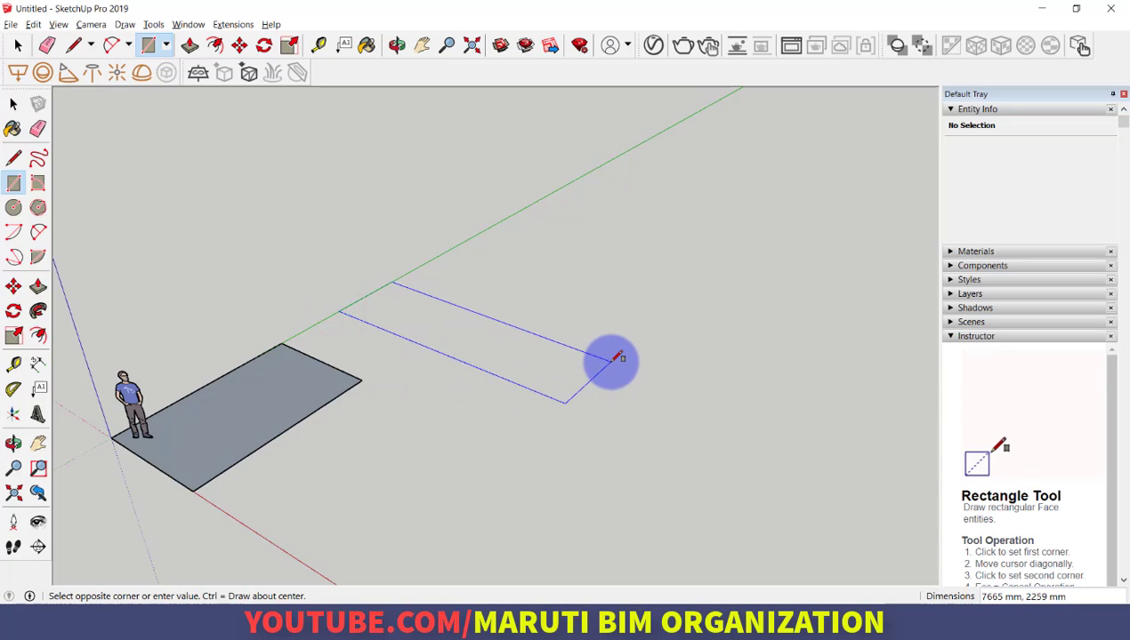
click(610, 362)
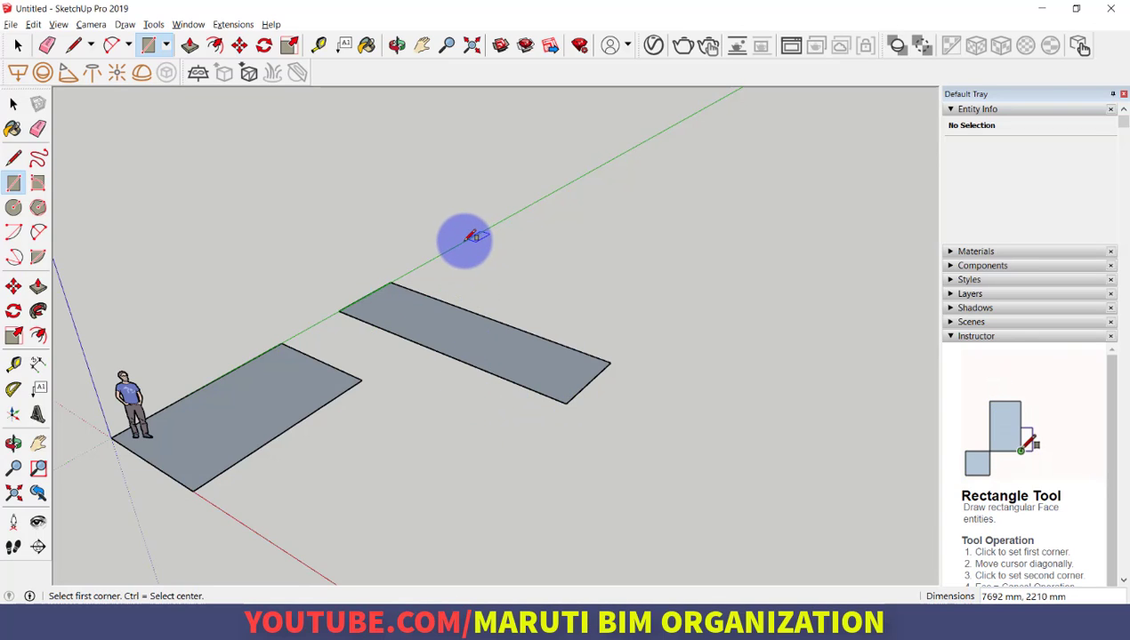
Draw a 2000 by 6000 mm rectangle starting on the red axis, beyond the rectangle at the origin.
scroll(272, 259, down, 1)
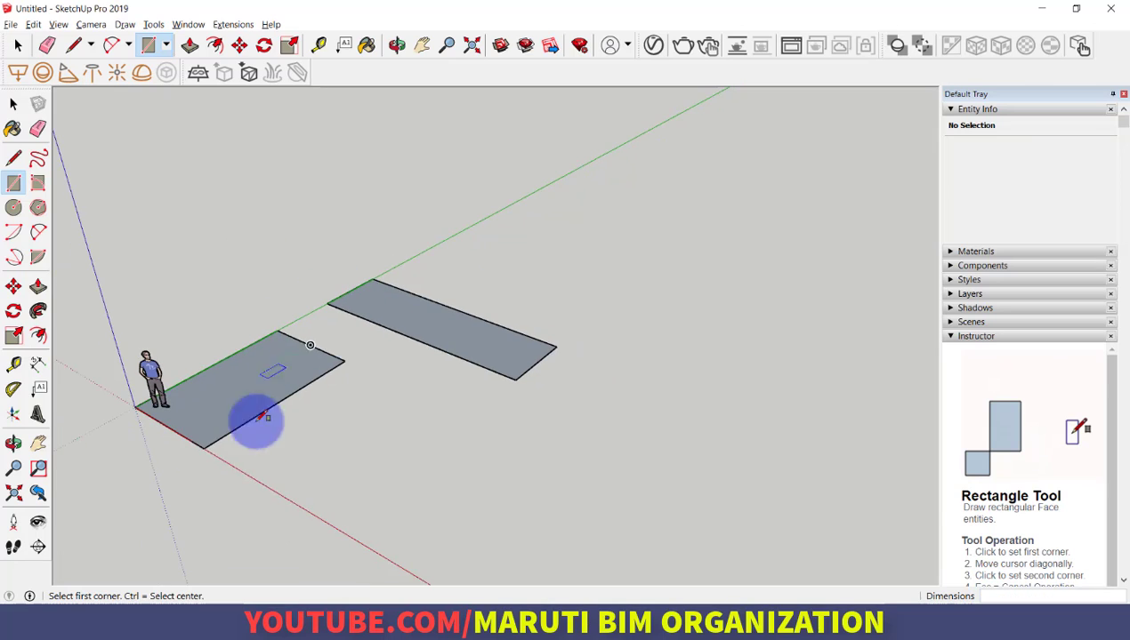
click(280, 492)
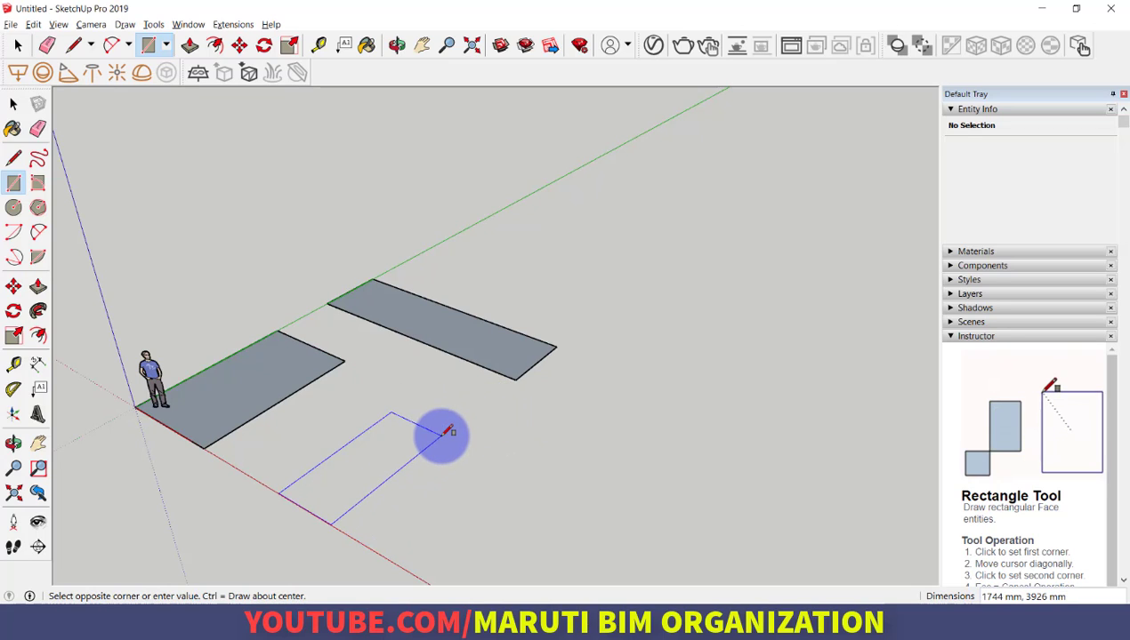
text(2000)
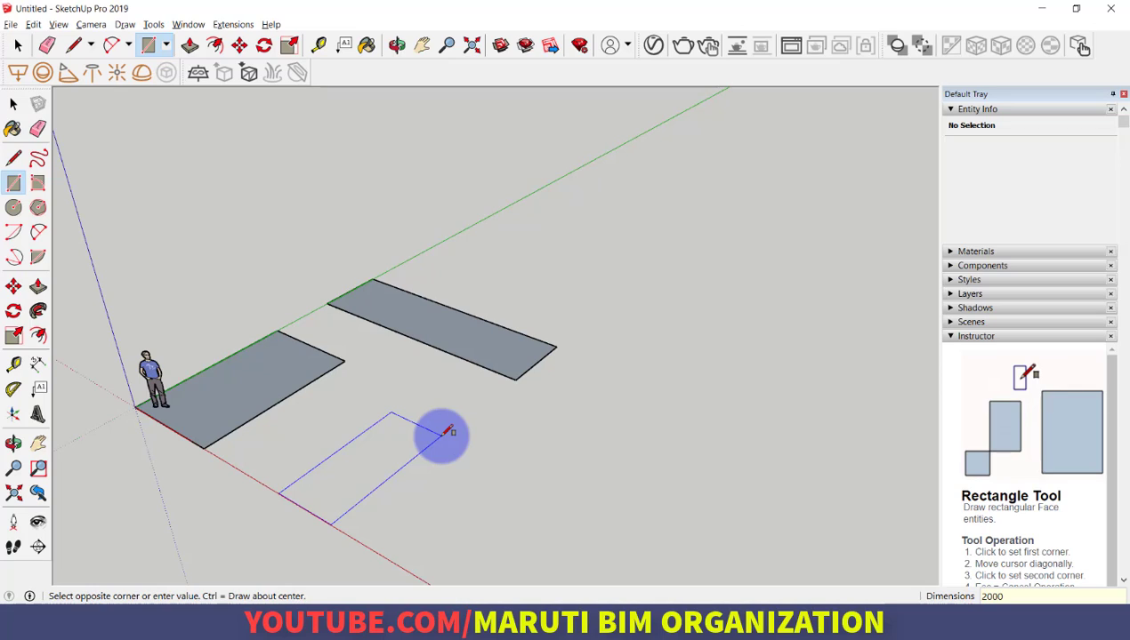
text(,6000)
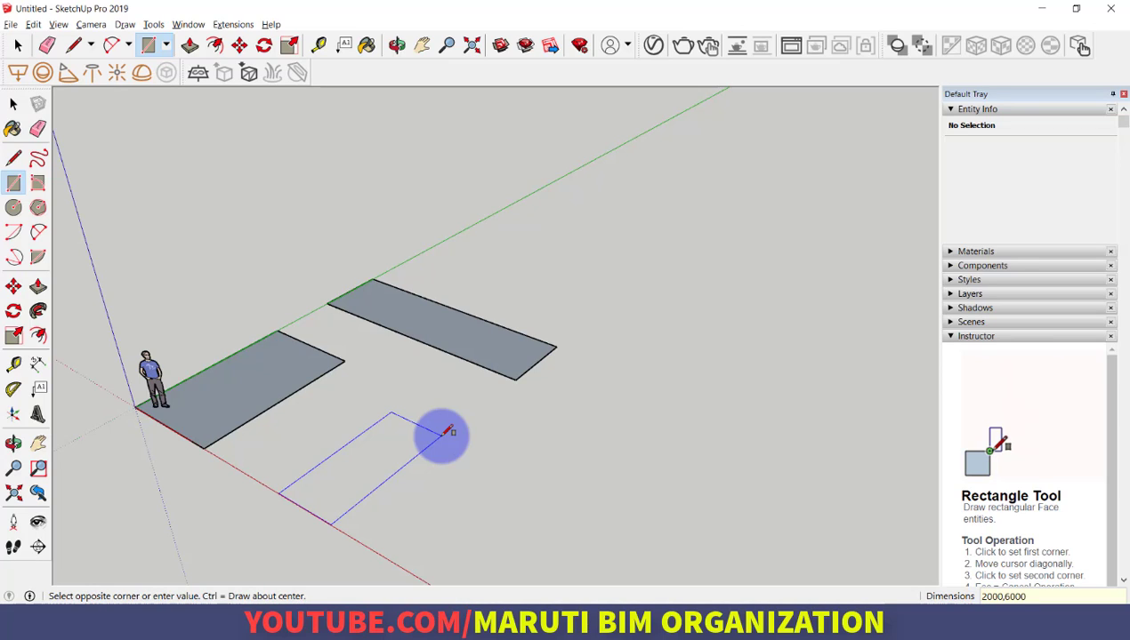
key(Return)
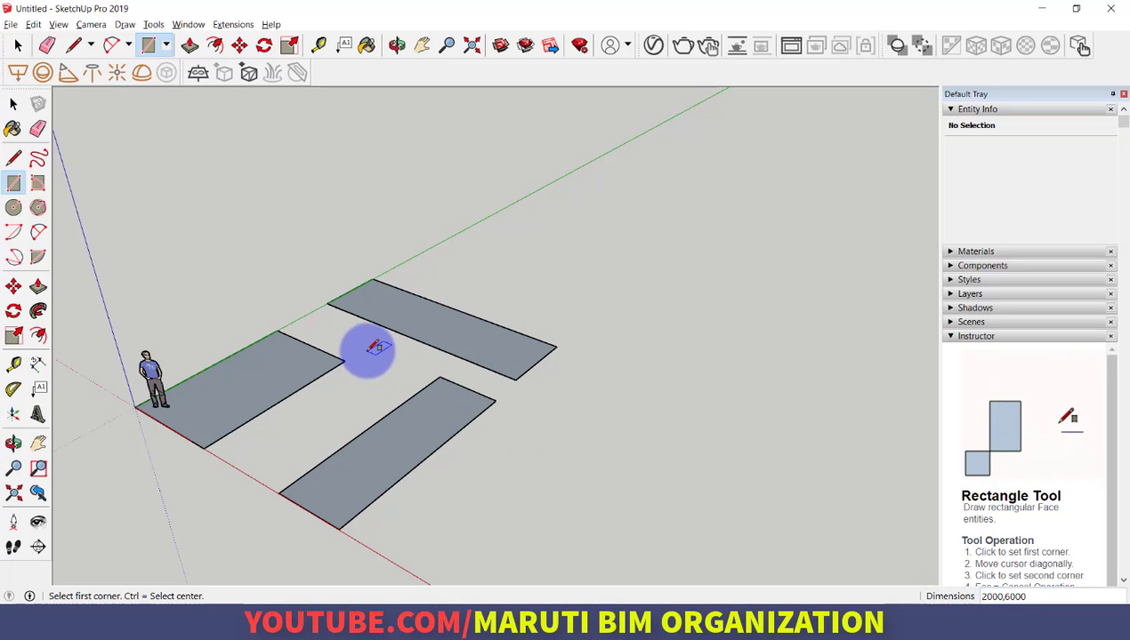
Draw a 10' by 5' rectangle starting farther out on the red axis, using feet for the dimensions.
scroll(365, 329, down, 4)
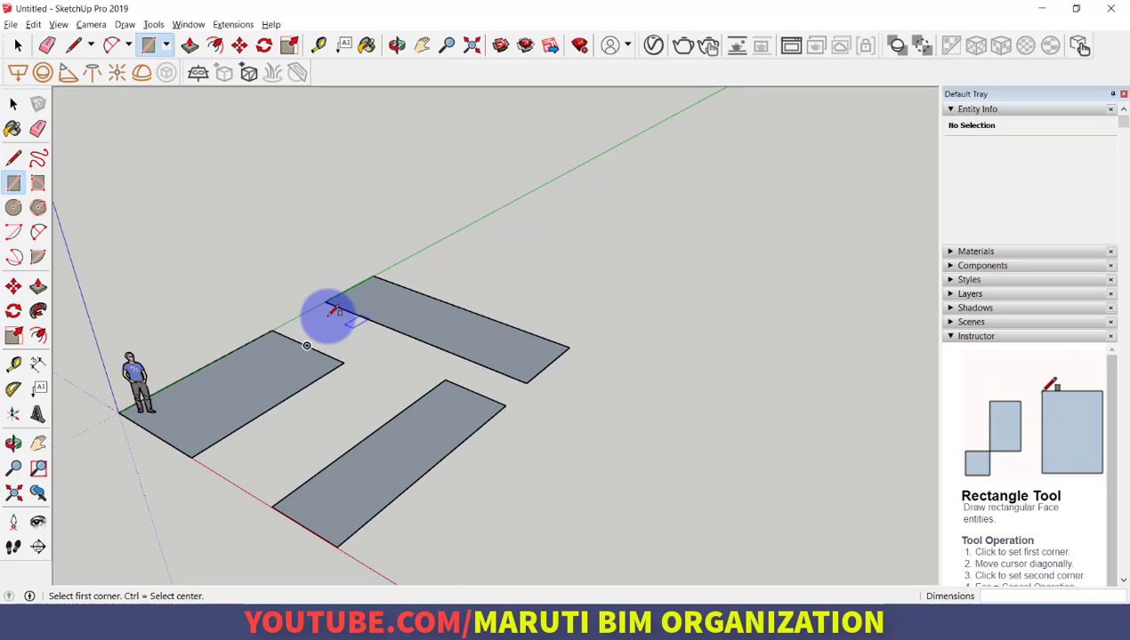
scroll(461, 408, up, 4)
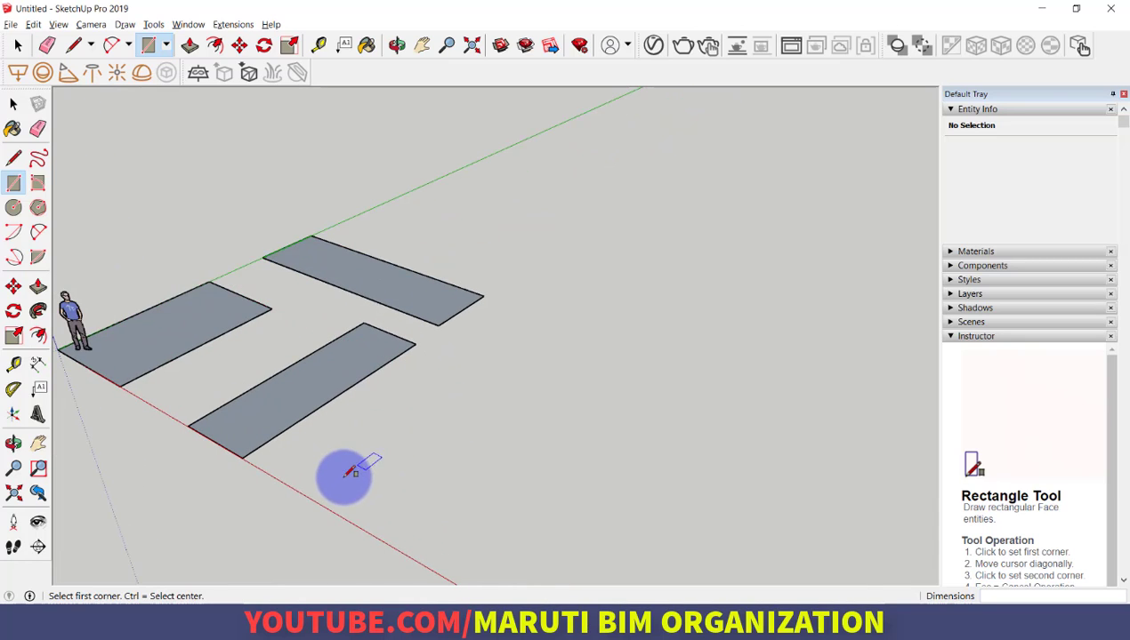
click(308, 491)
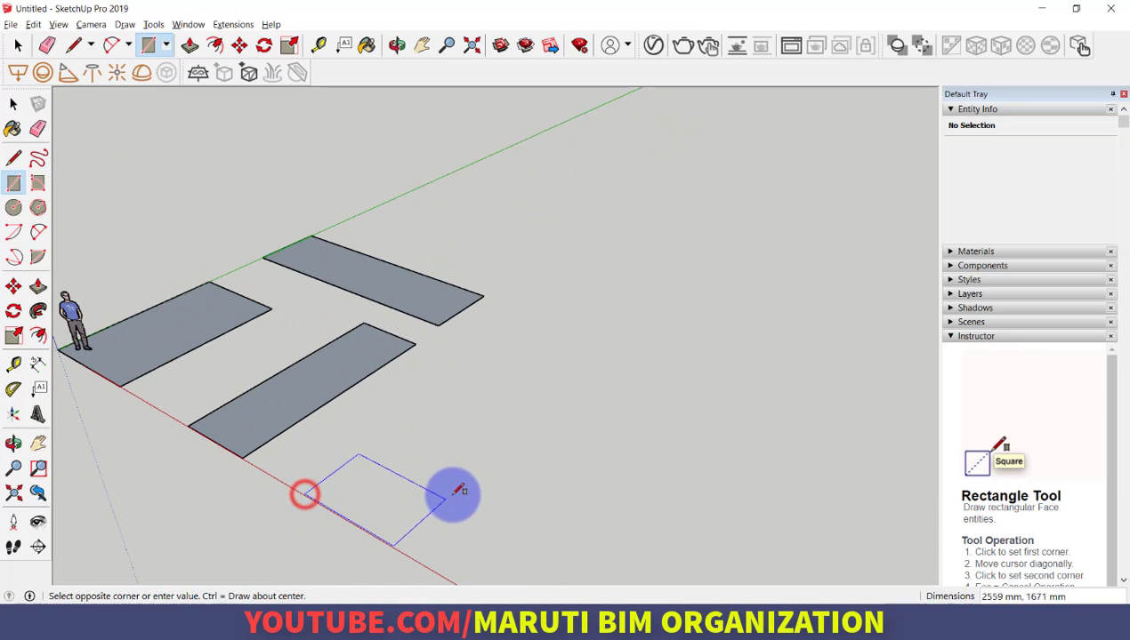
key(Escape)
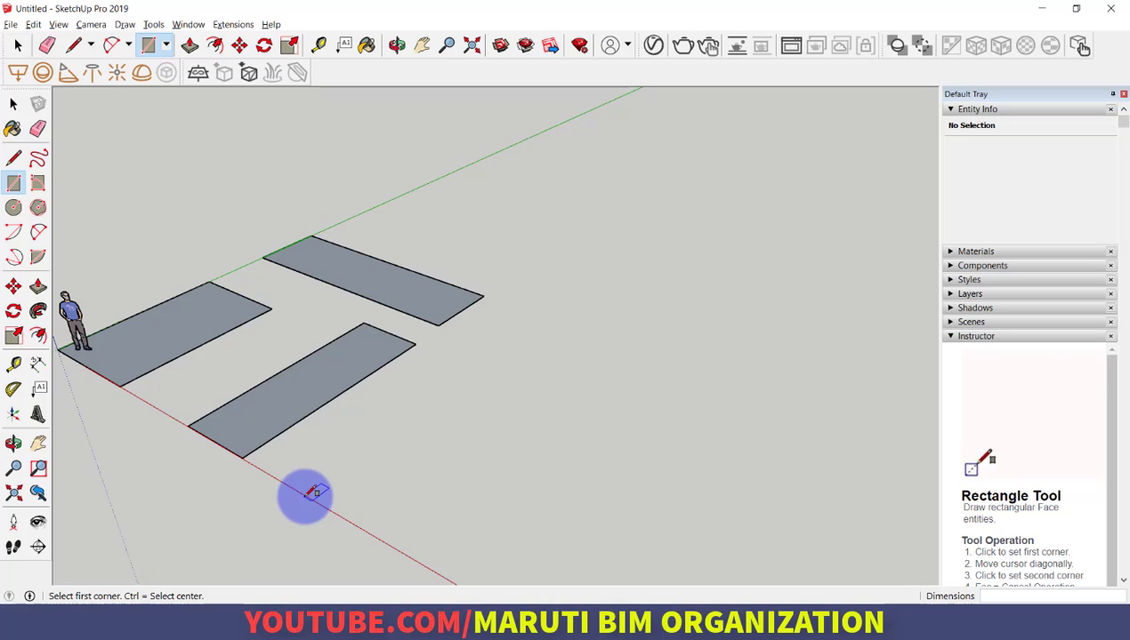
click(309, 491)
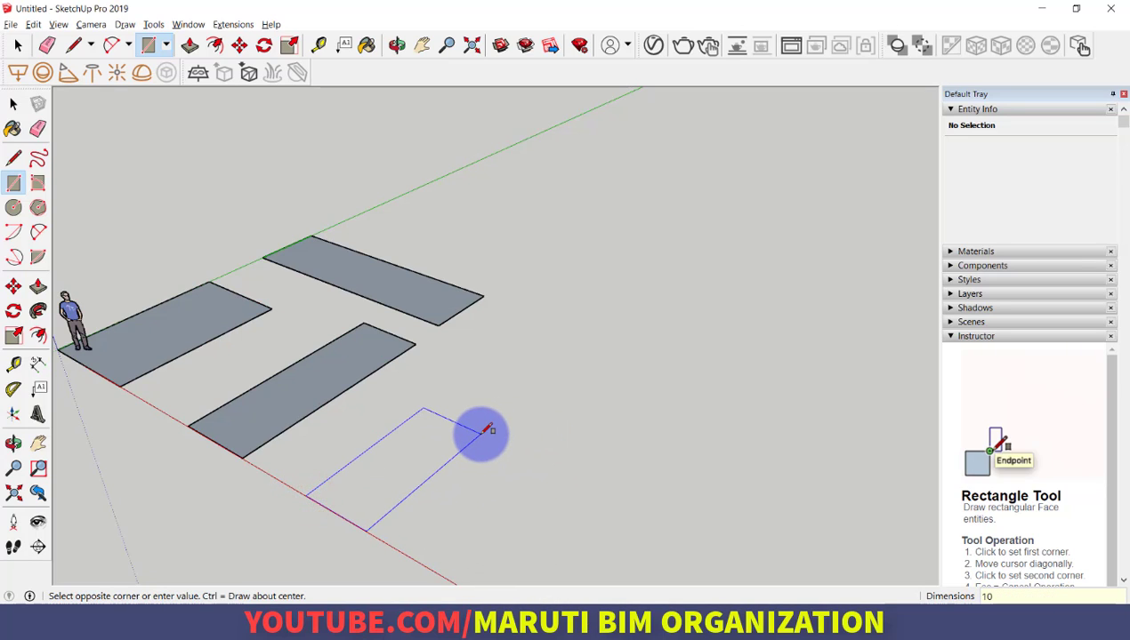
text(10)
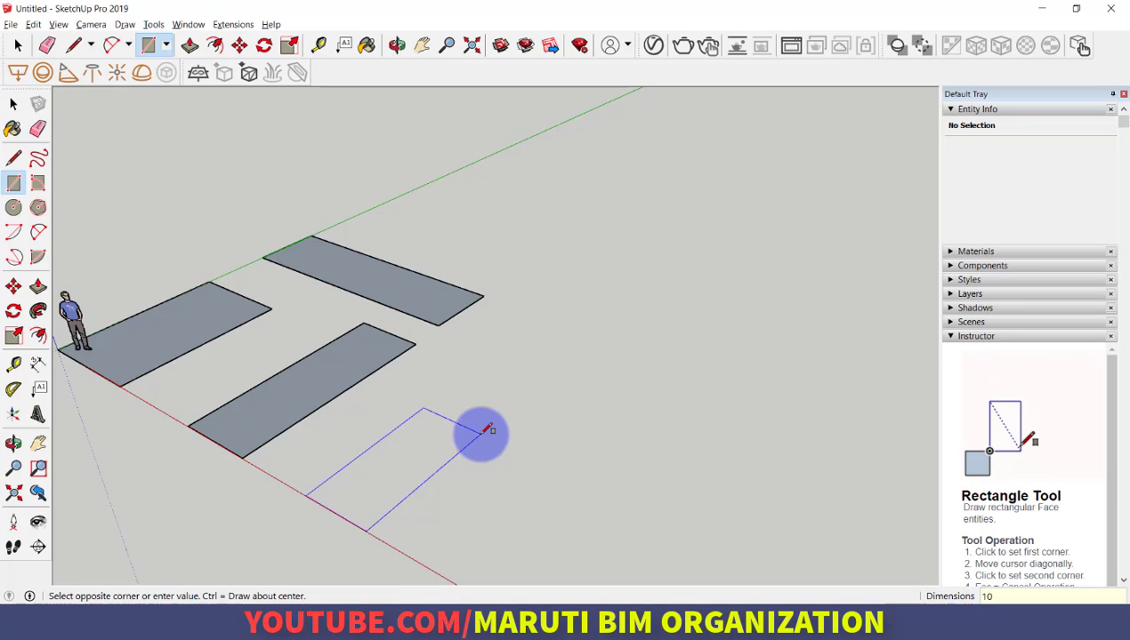
text(',5)
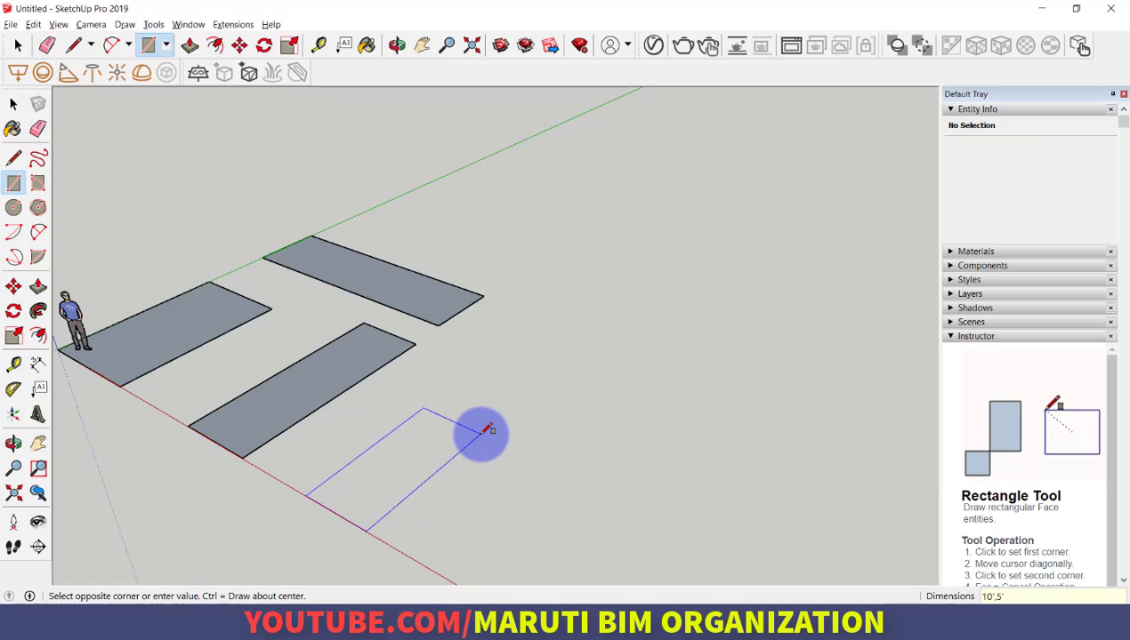
key(Return)
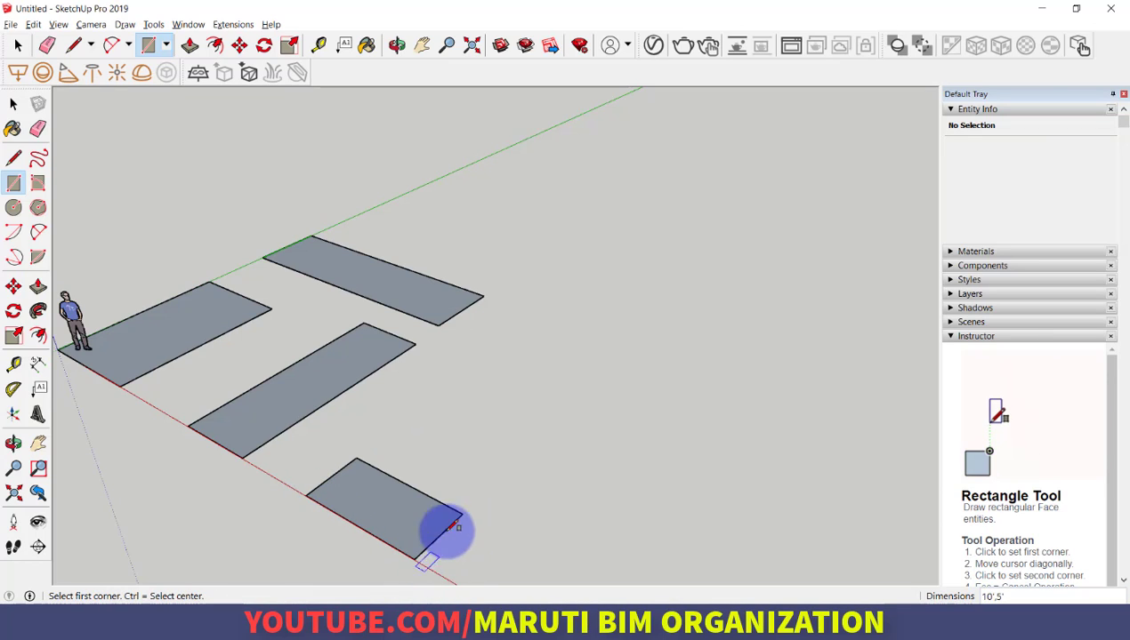
Measure the long and short edges of the 10' by 5' rectangle with the Tape Measure tool.
scroll(434, 378, down, 3)
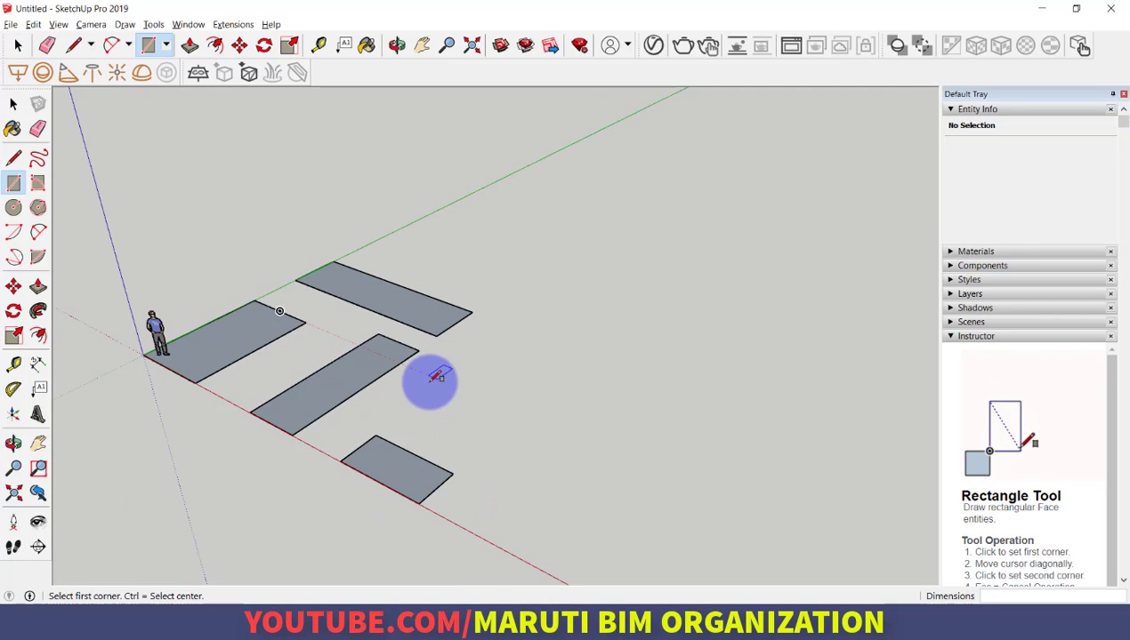
scroll(371, 543, up, 5)
key(t)
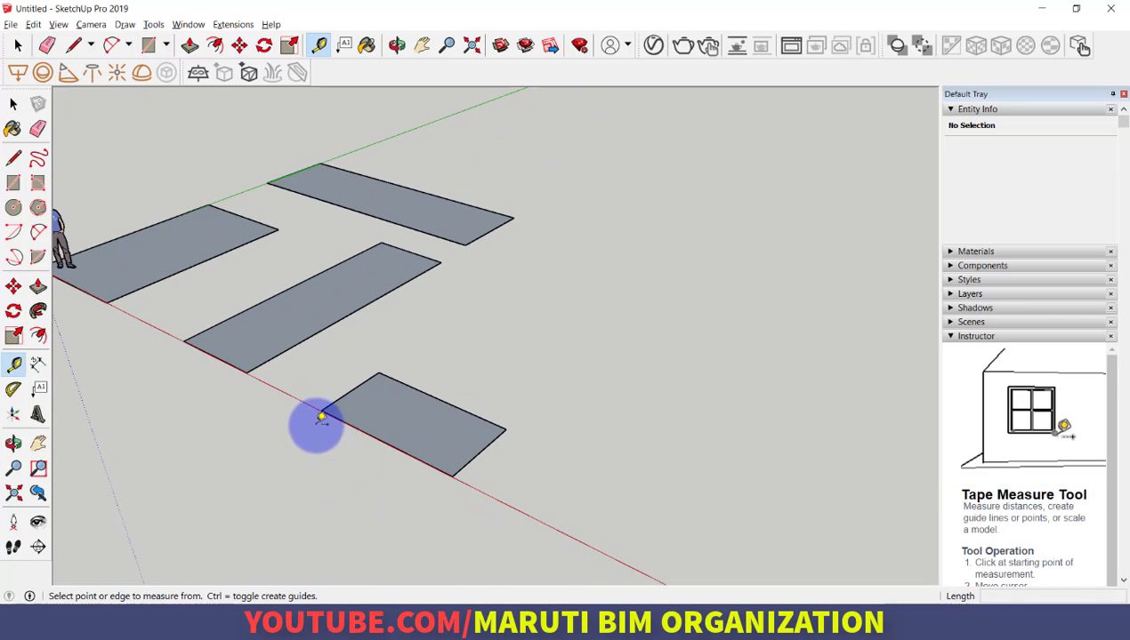
click(321, 410)
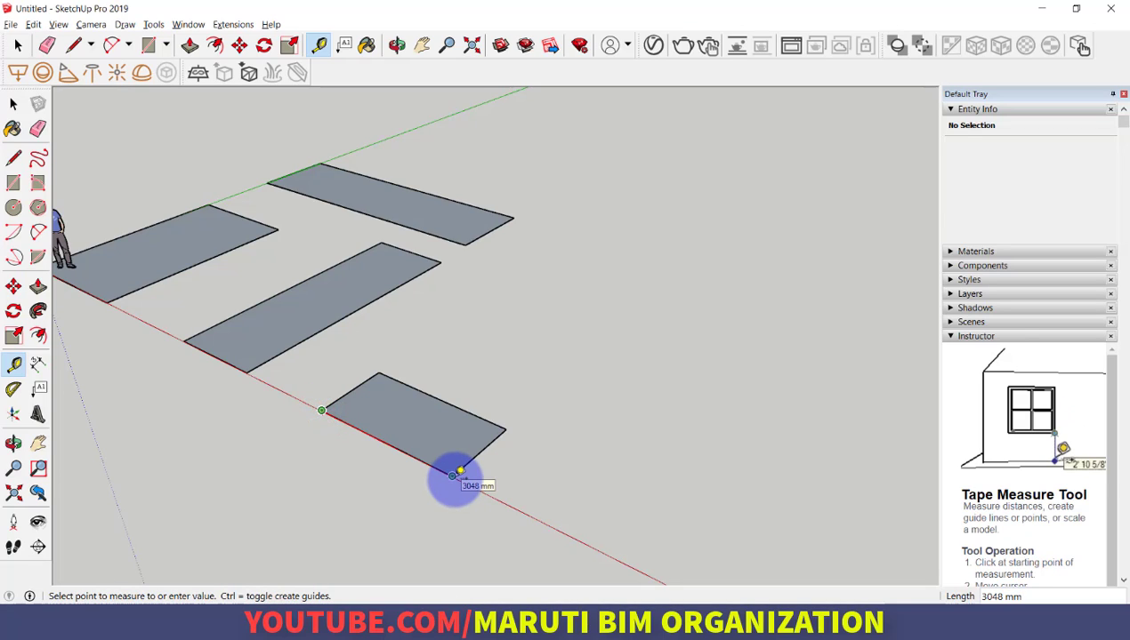
click(453, 475)
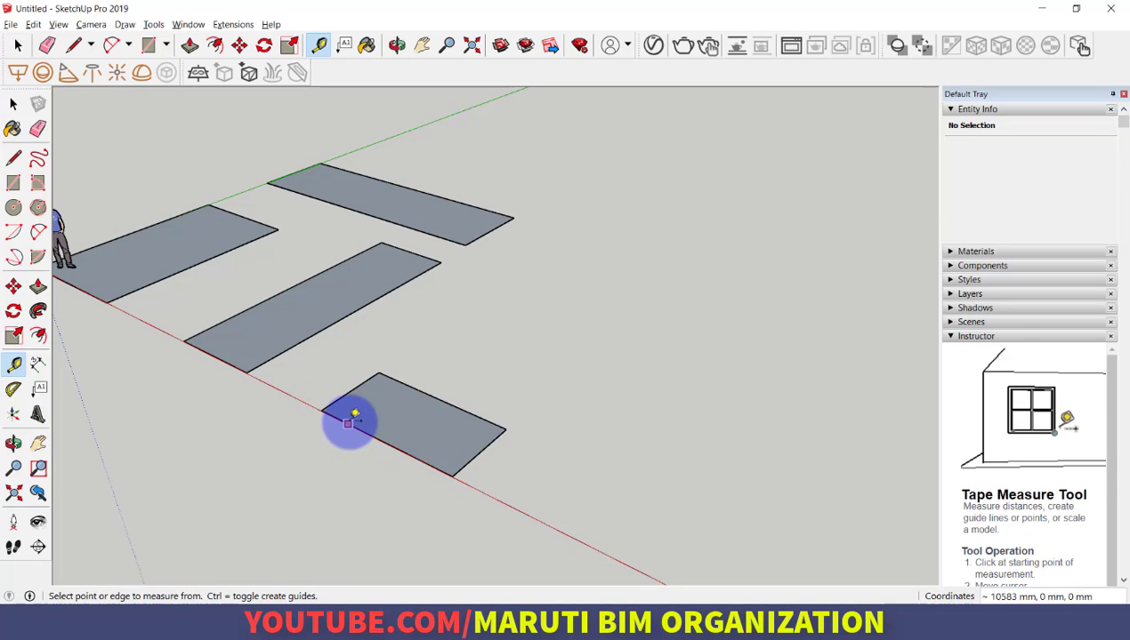
click(321, 411)
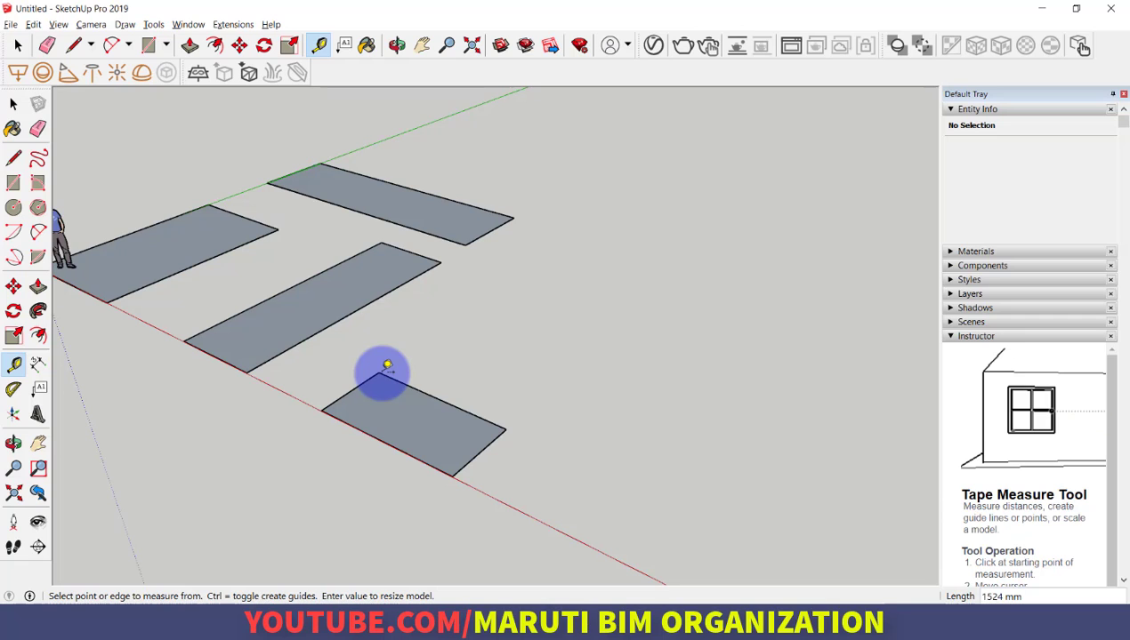
Consult the SketchUp shortcuts document in Word for the Push/Pull shortcut, return to the model and leave the Tape Measure tool.
key(alt+Tab)
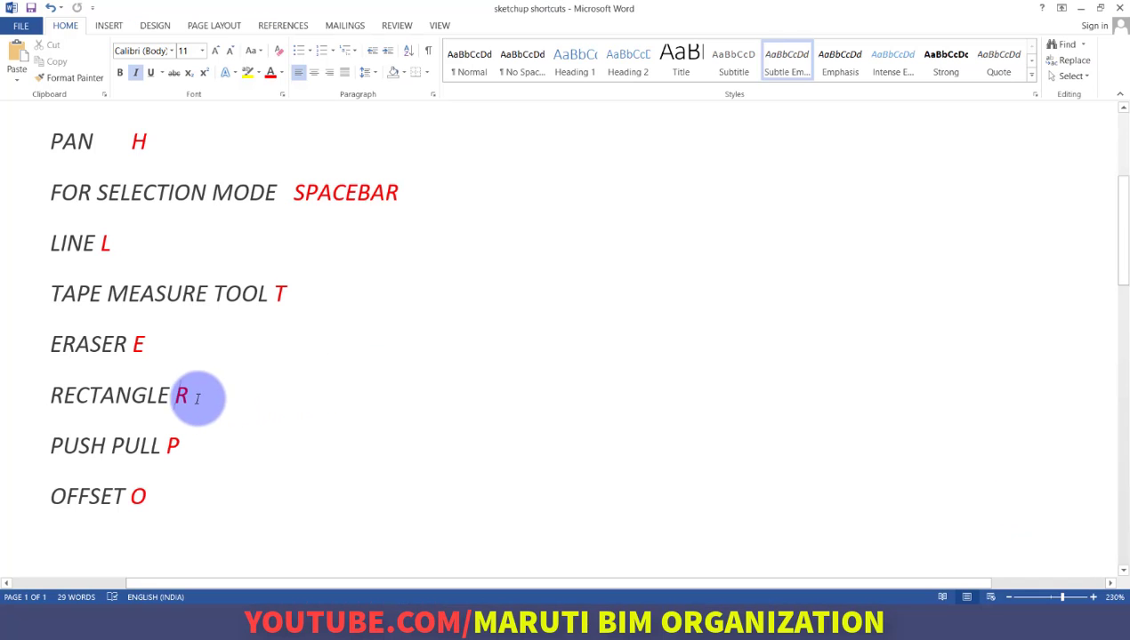
key(alt+Tab)
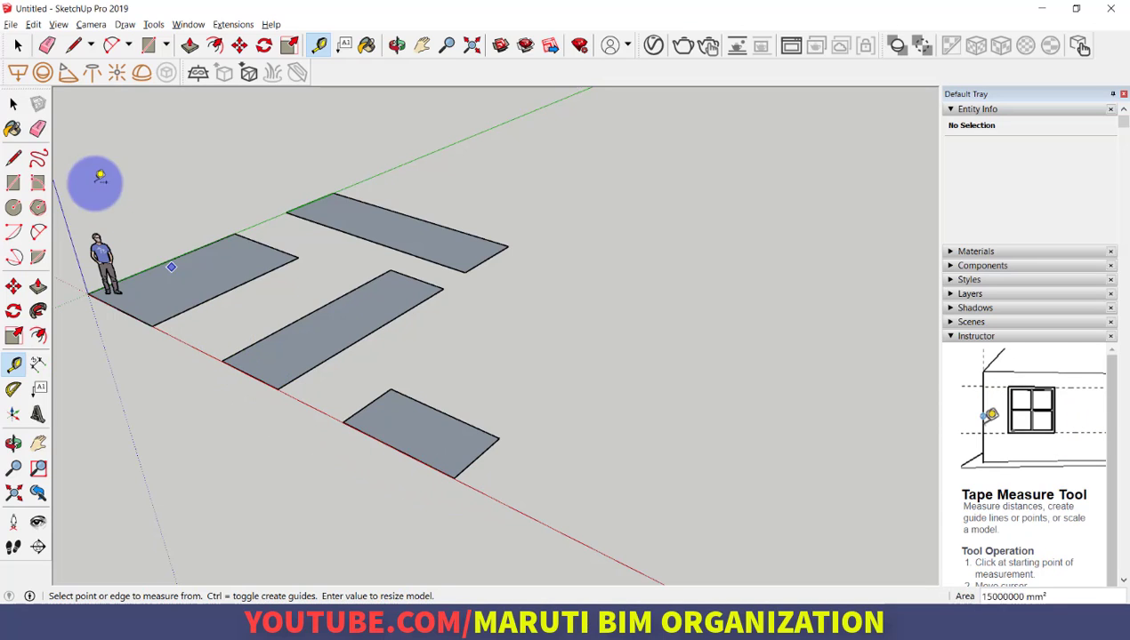
key(space)
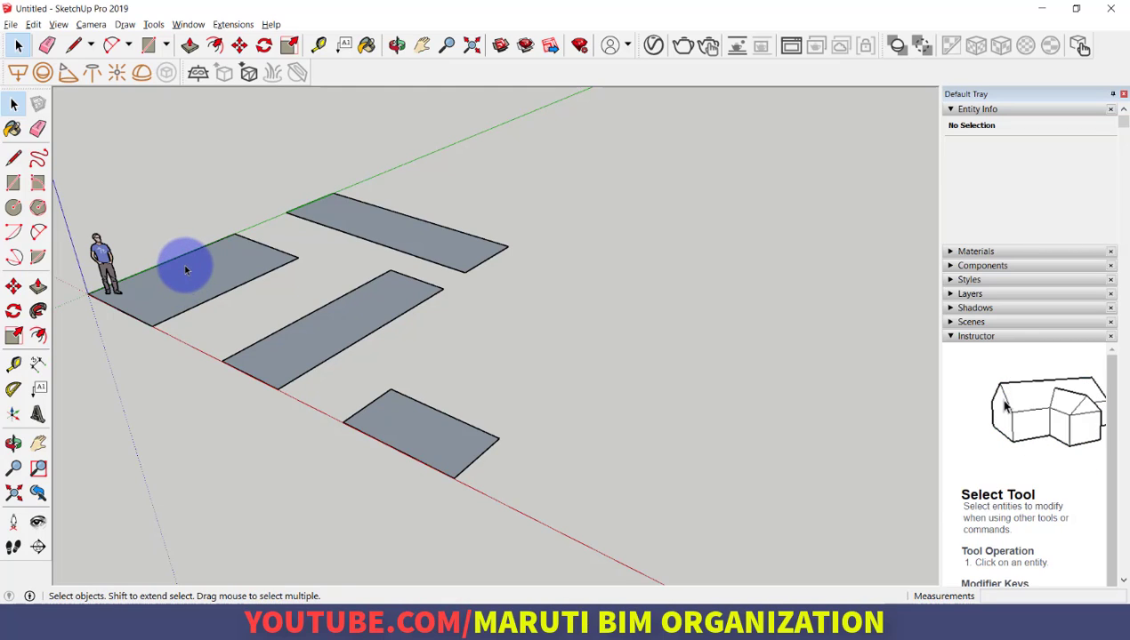
Try pulling the face of the rectangle at the origin up about 4930 mm with Push/Pull, and undo it.
key(p)
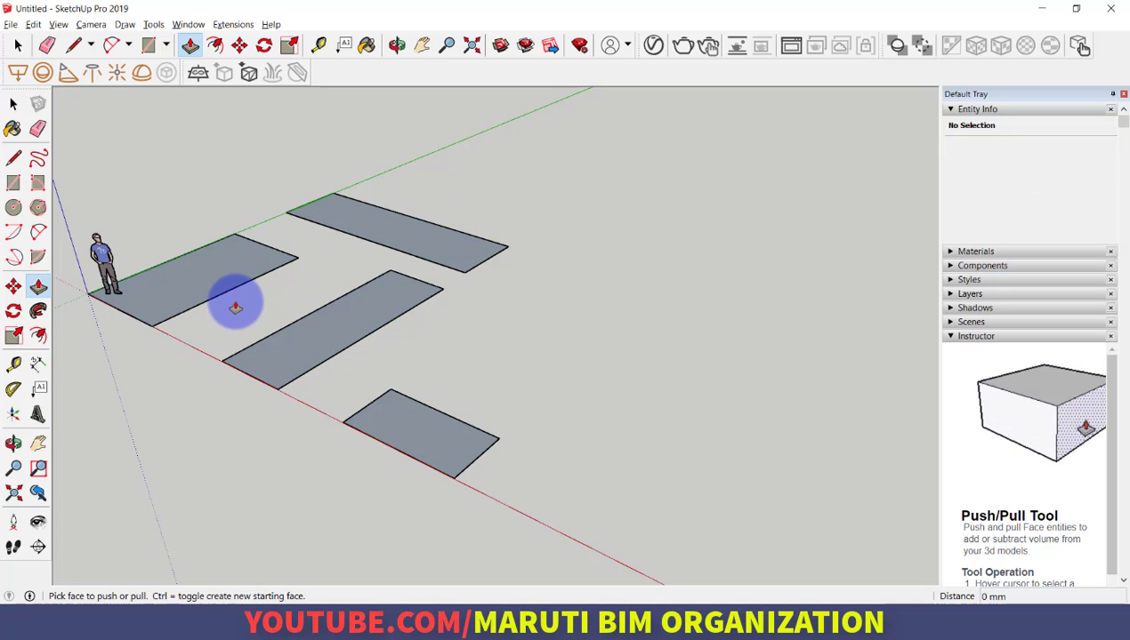
key(space)
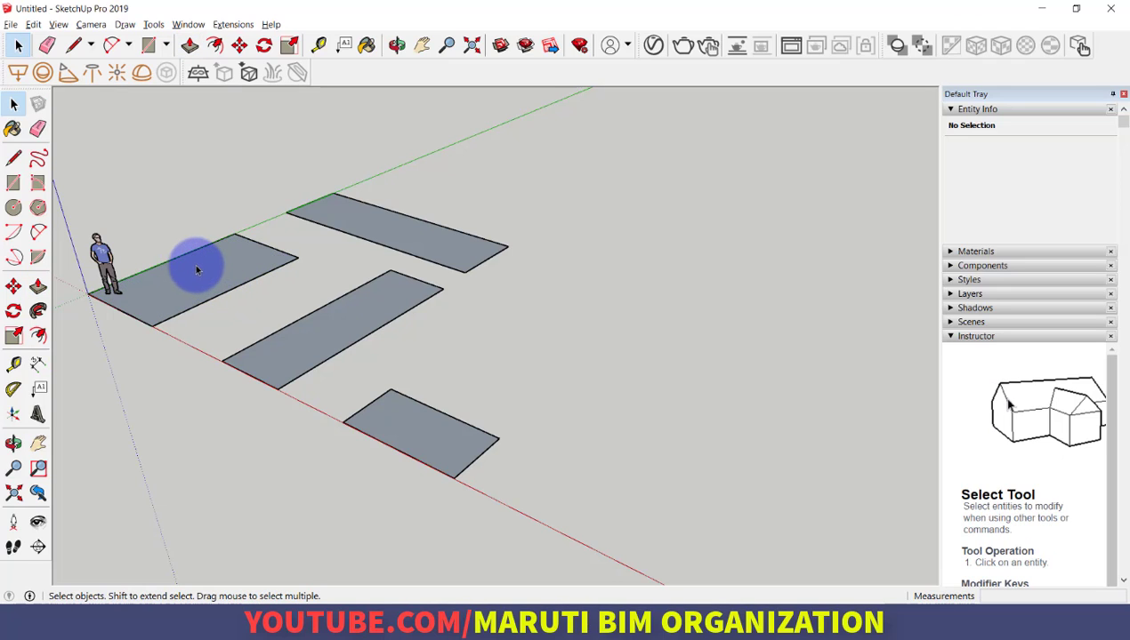
click(193, 271)
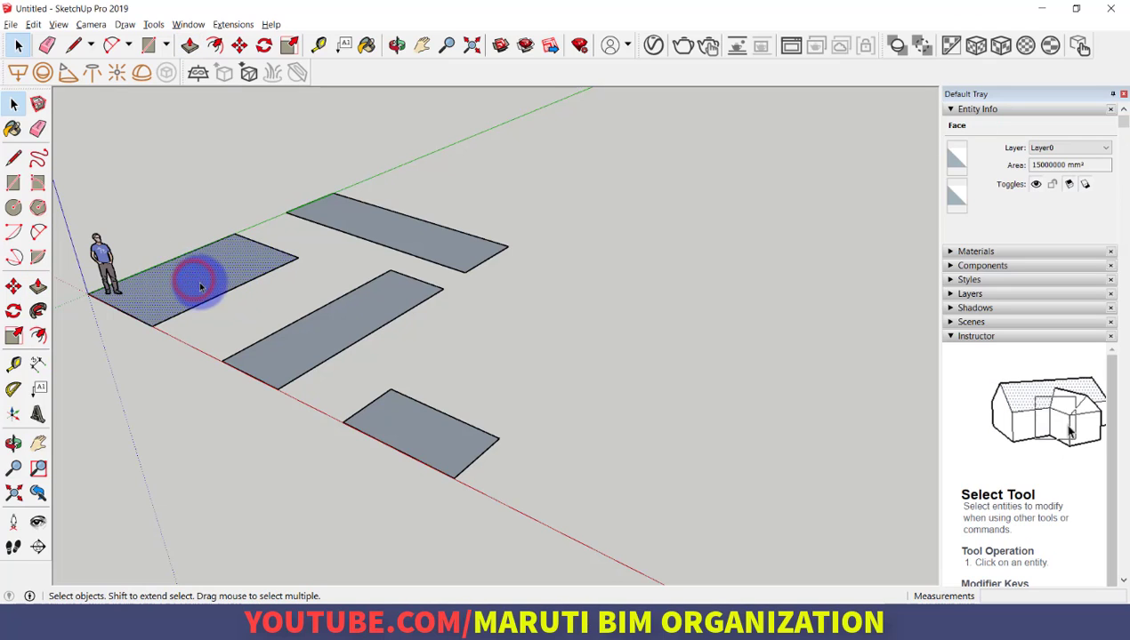
key(p)
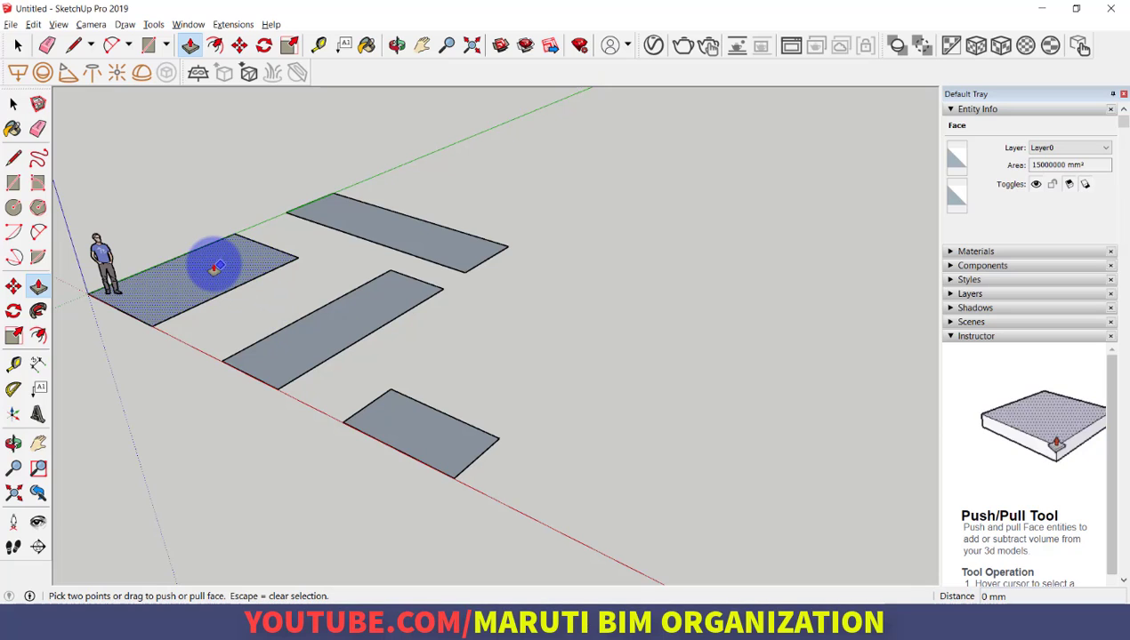
drag(213, 267, 204, 101)
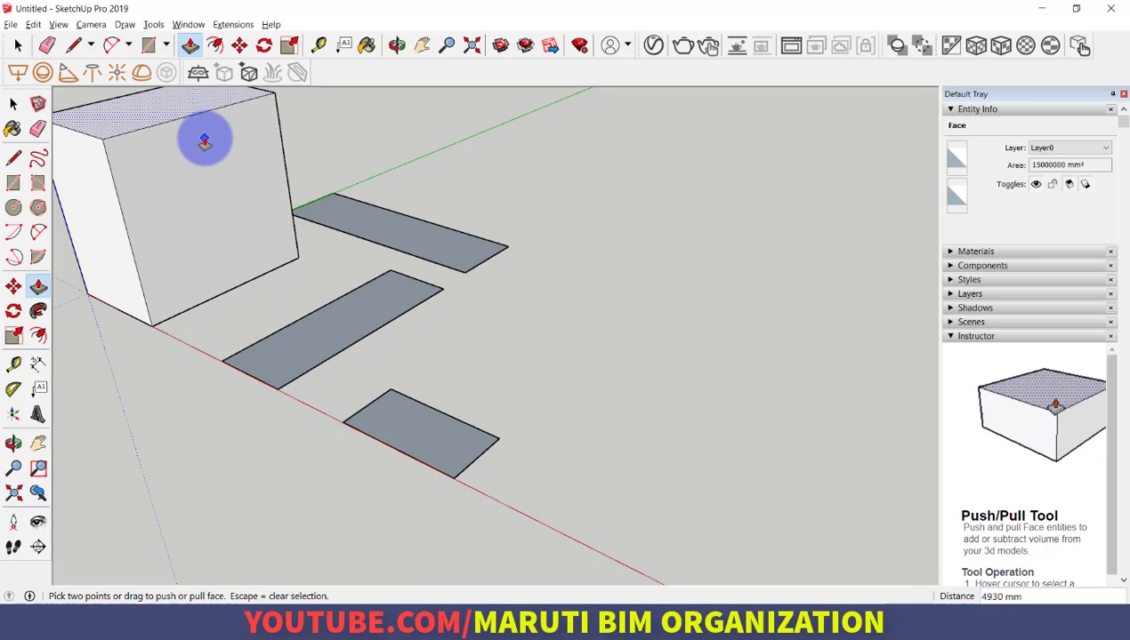
key(ctrl+z)
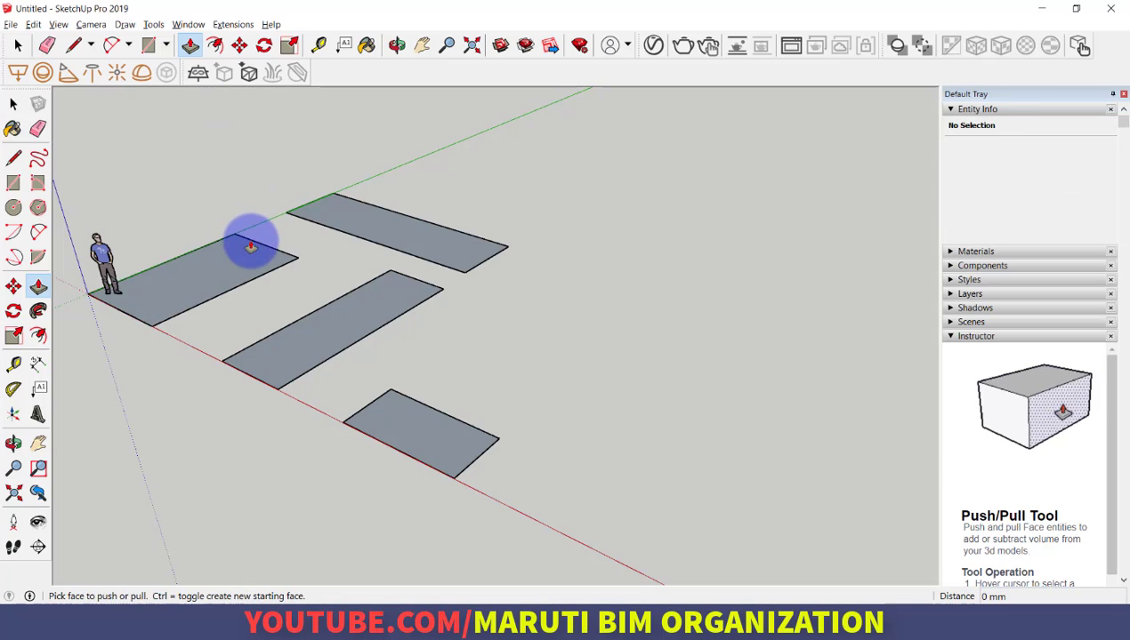
Extrude the face of the rectangle at the origin upward 5000 mm with Push/Pull.
scroll(424, 369, down, 2)
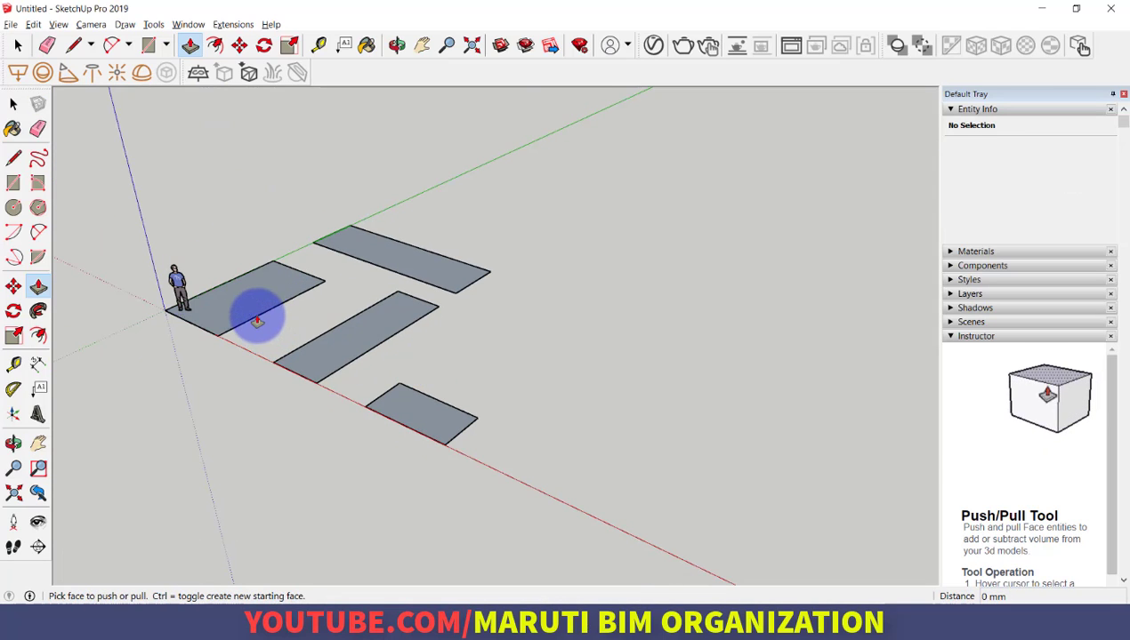
key(space)
click(251, 294)
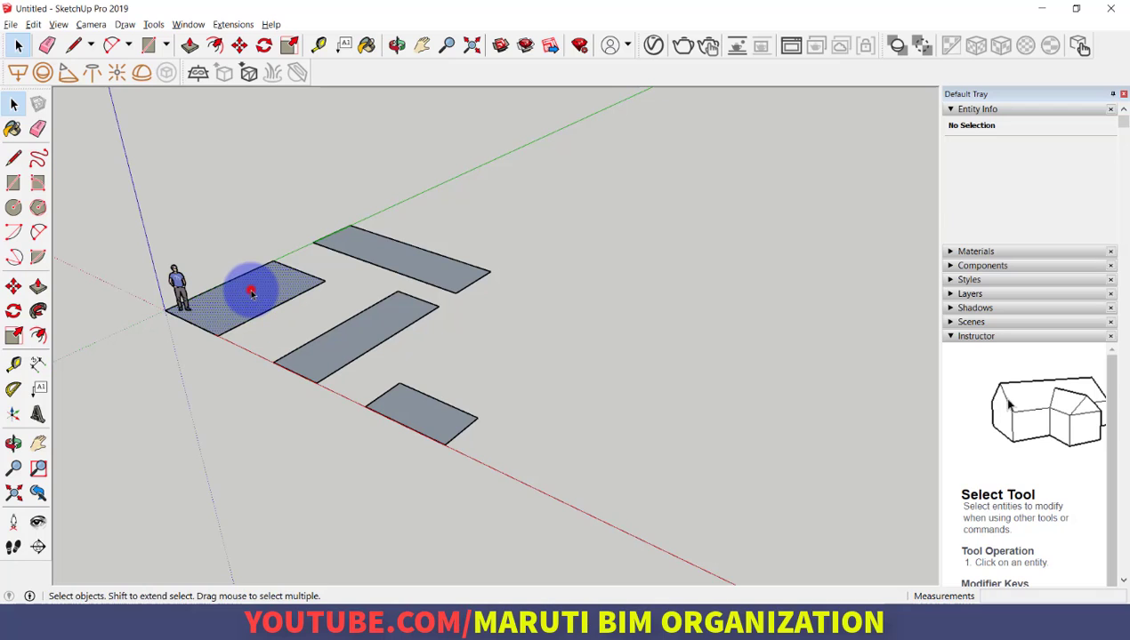
key(p)
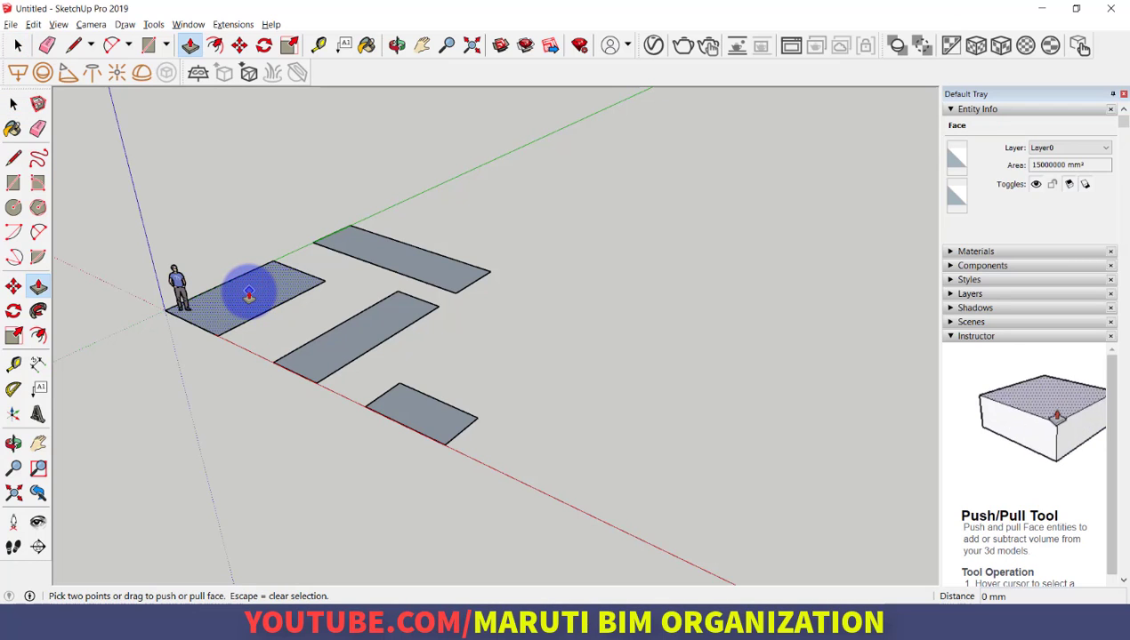
drag(249, 293, 255, 172)
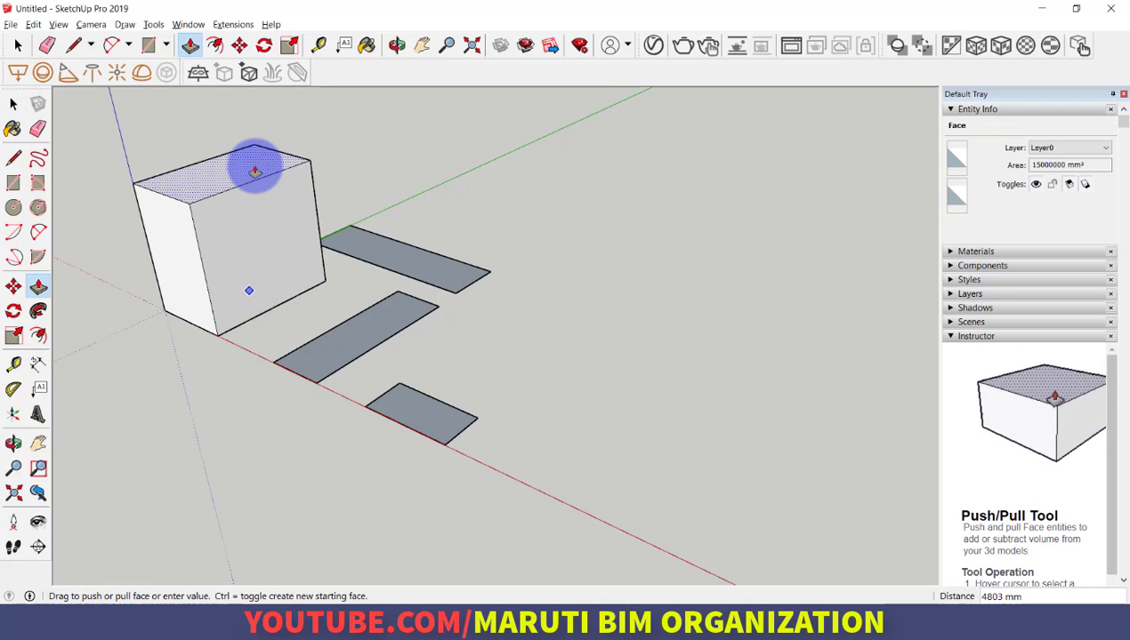
text(50)
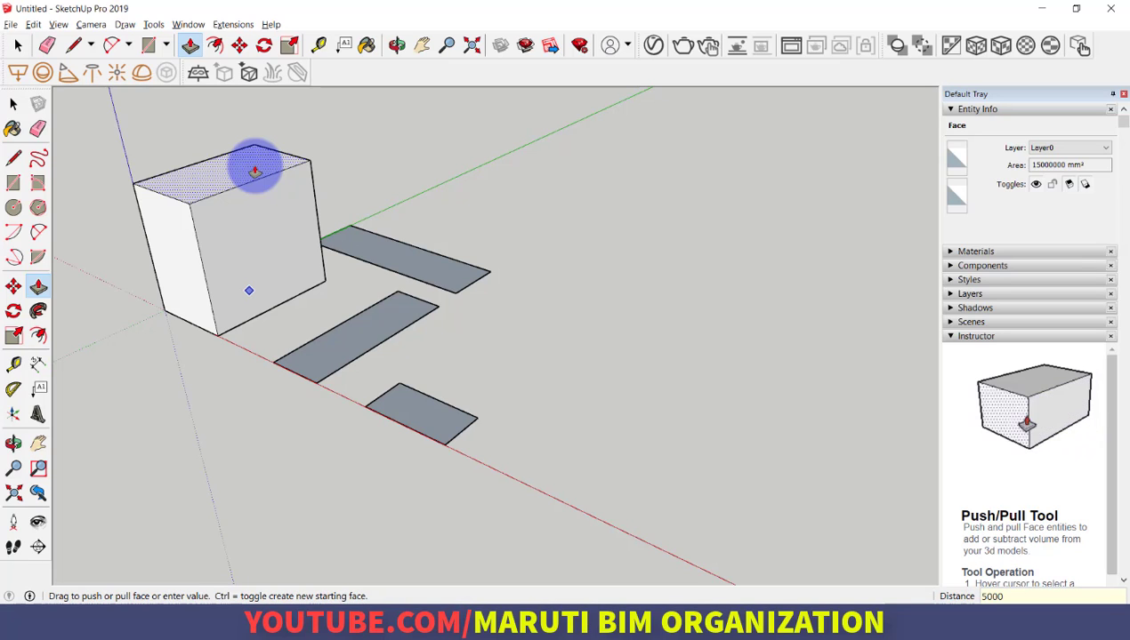
text(00)
key(Return)
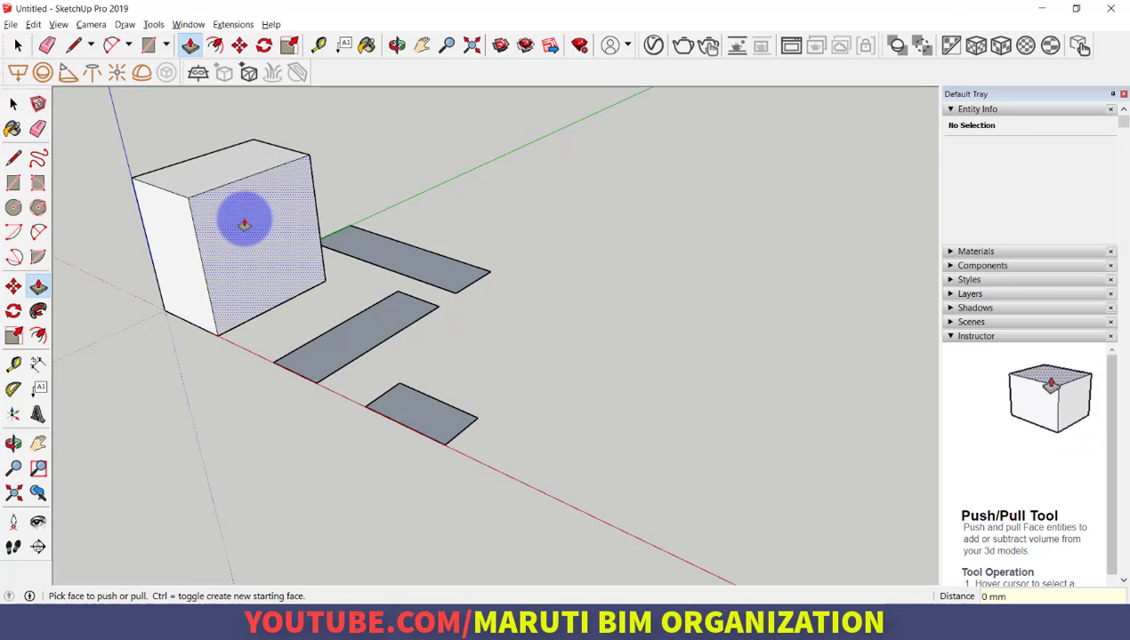
click(241, 255)
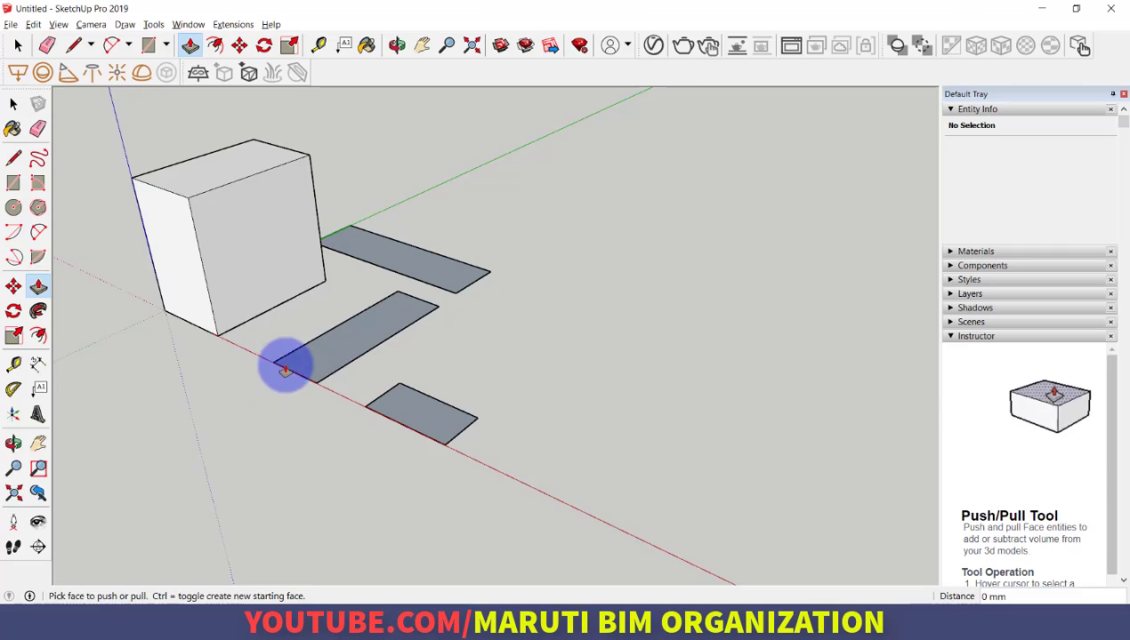
Offset the outline of the first box's large side face, facing the other rectangles, inward by 500 mm.
scroll(267, 338, up, 2)
key(o)
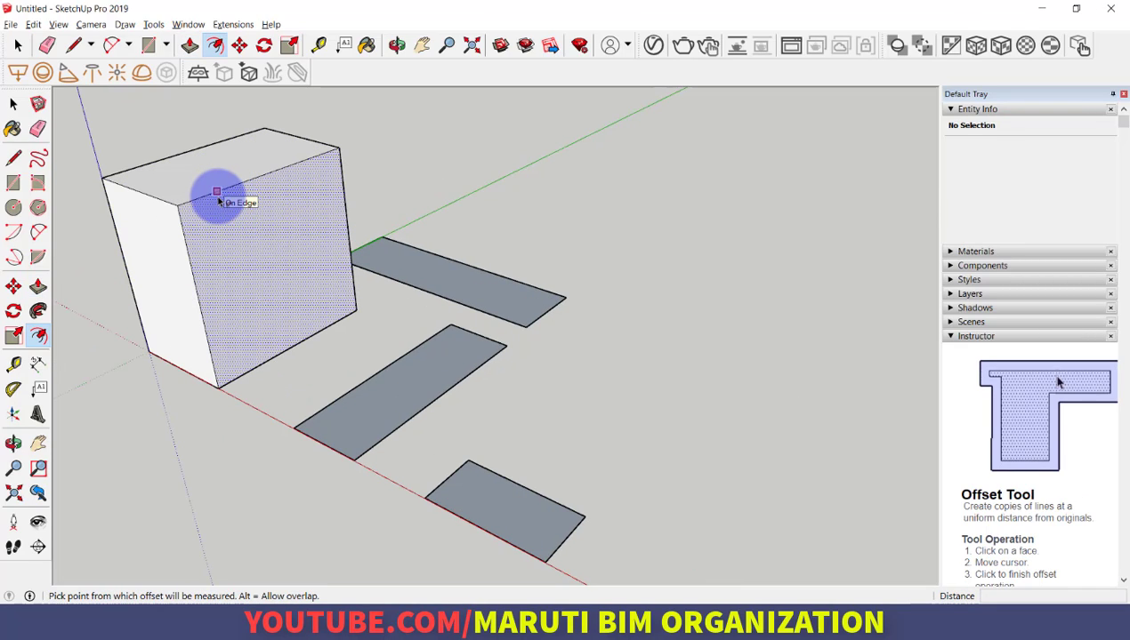
click(221, 198)
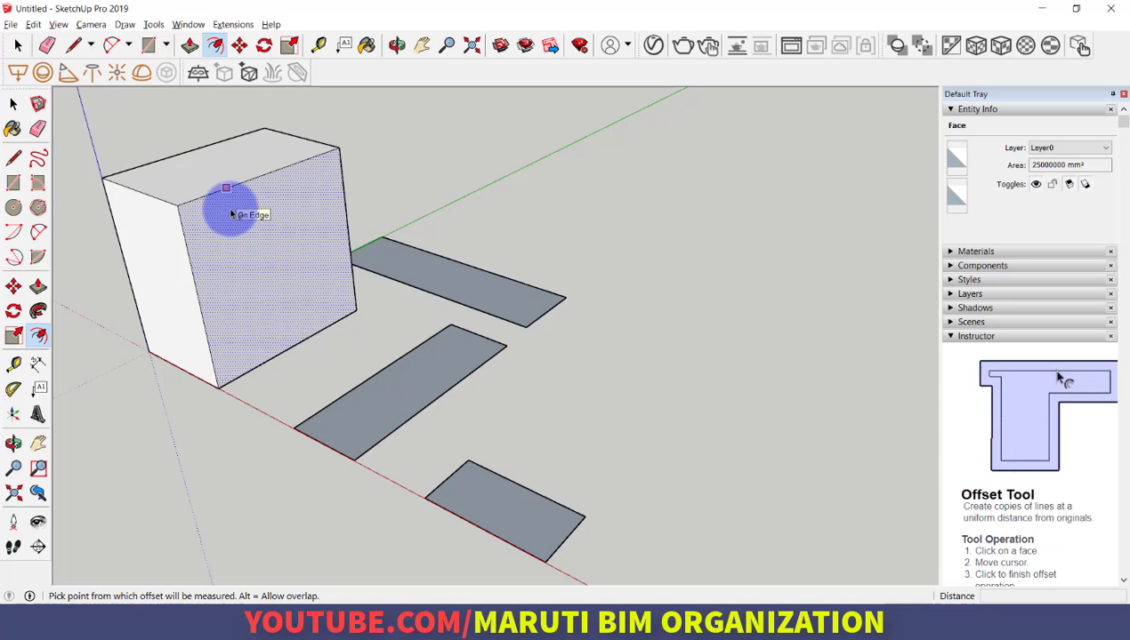
click(230, 212)
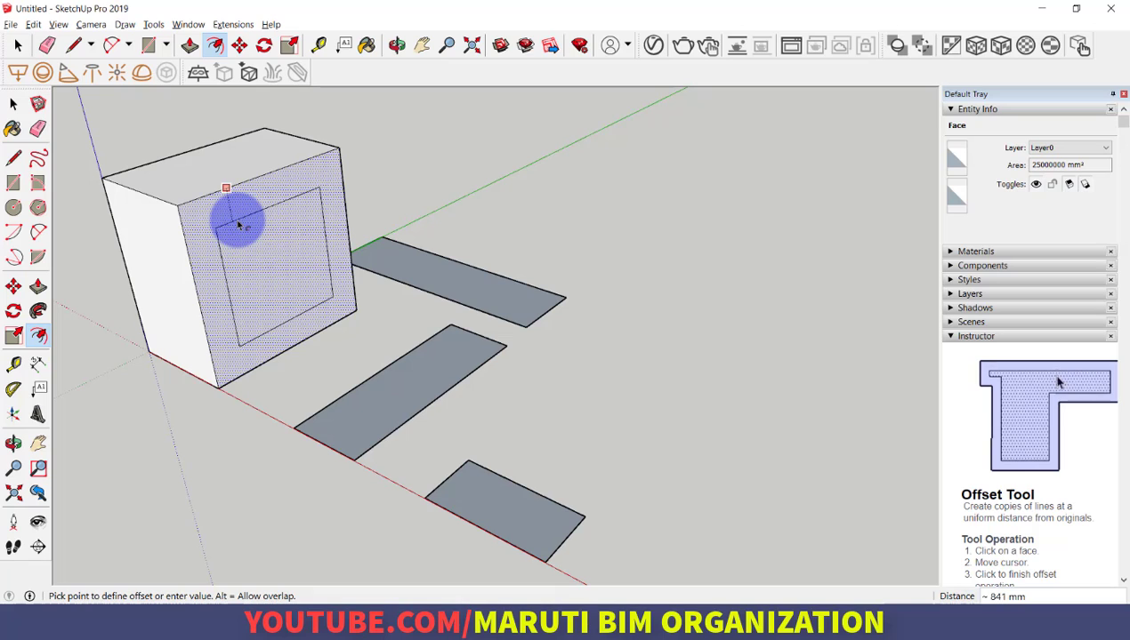
text(500)
key(Return)
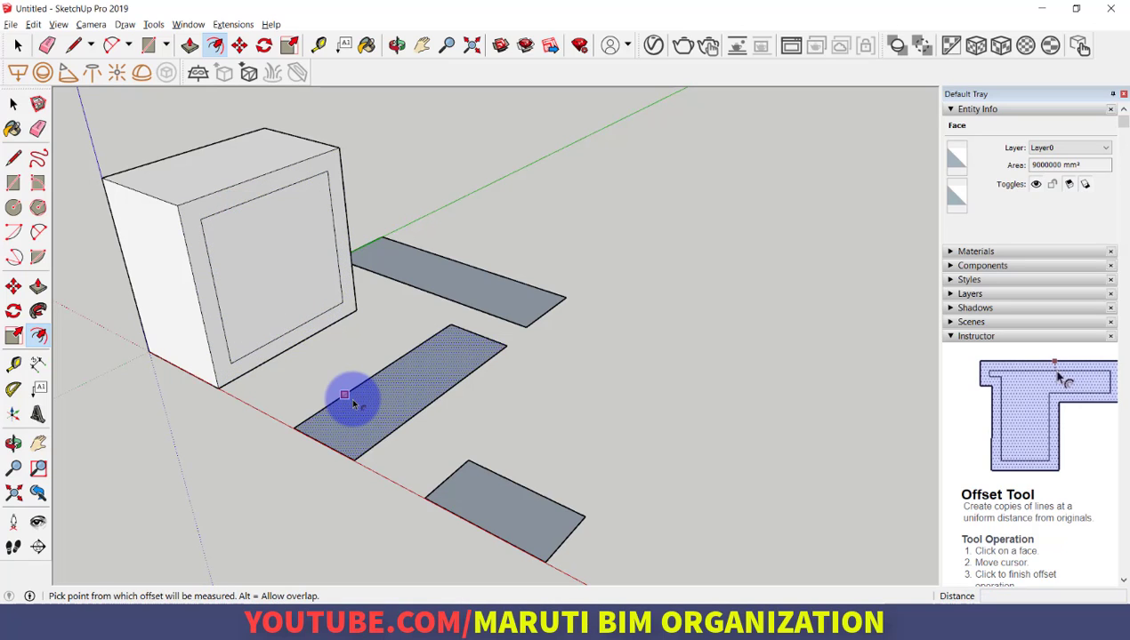
Extrude the middle rectangle beside the first box upward 5000 mm with Push/Pull.
key(p)
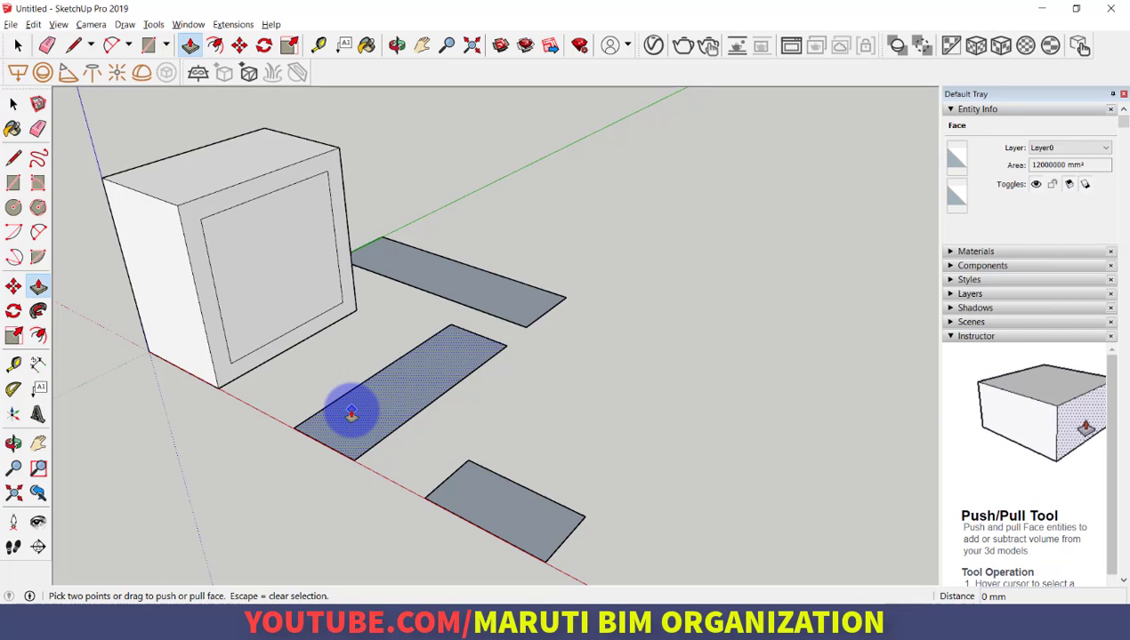
drag(351, 412, 342, 291)
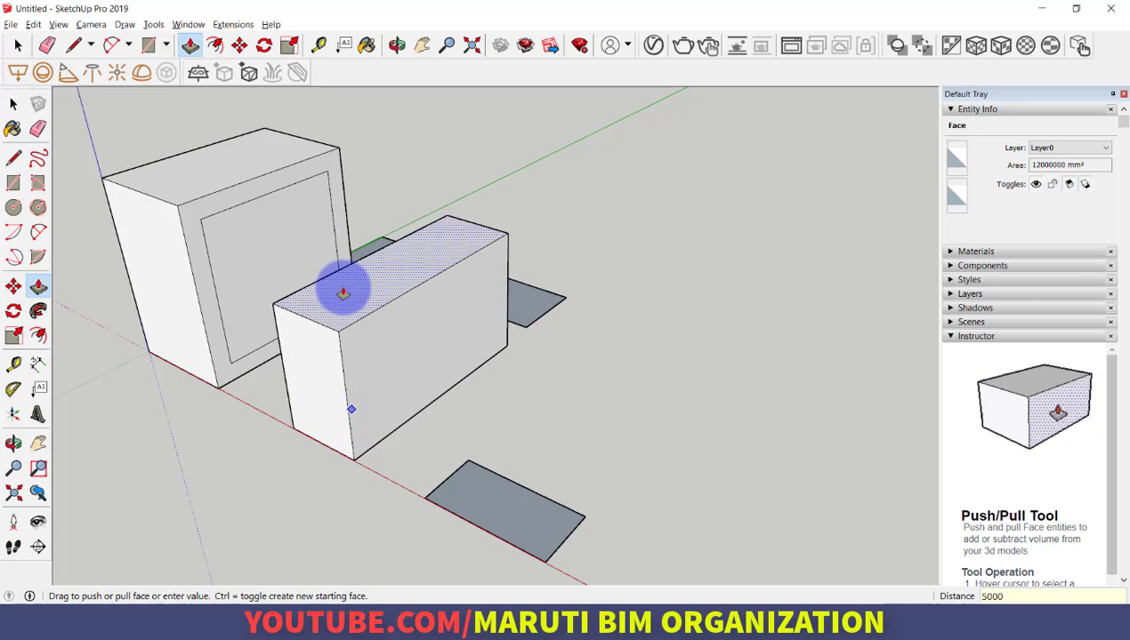
text(5000)
key(Return)
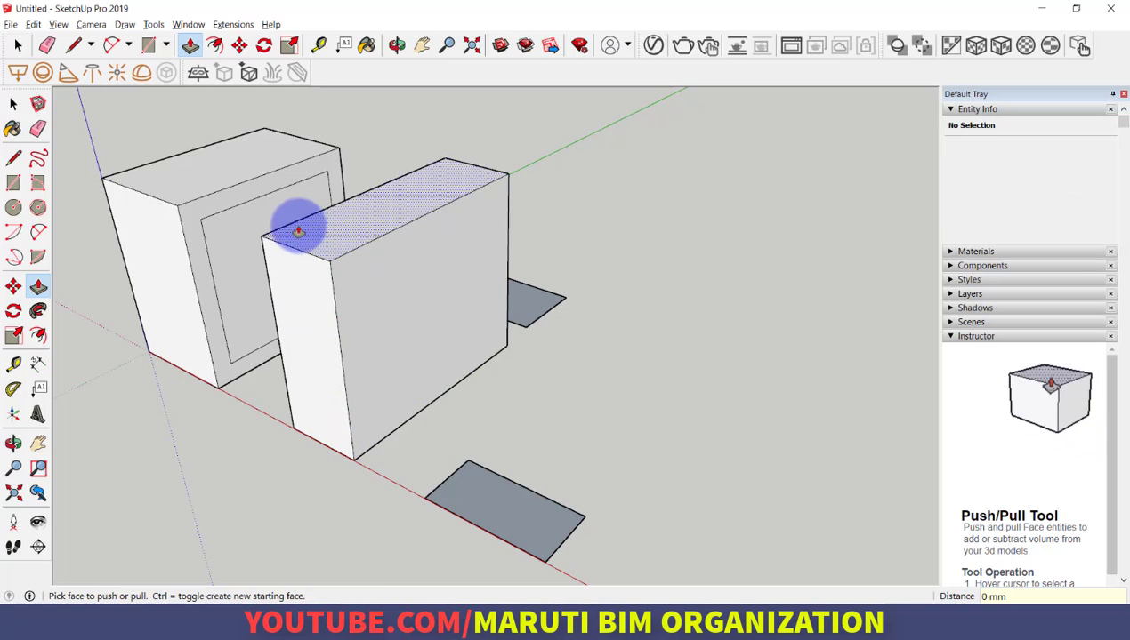
Offset the outline of the second box's top face inward by 300 mm.
click(356, 222)
key(f)
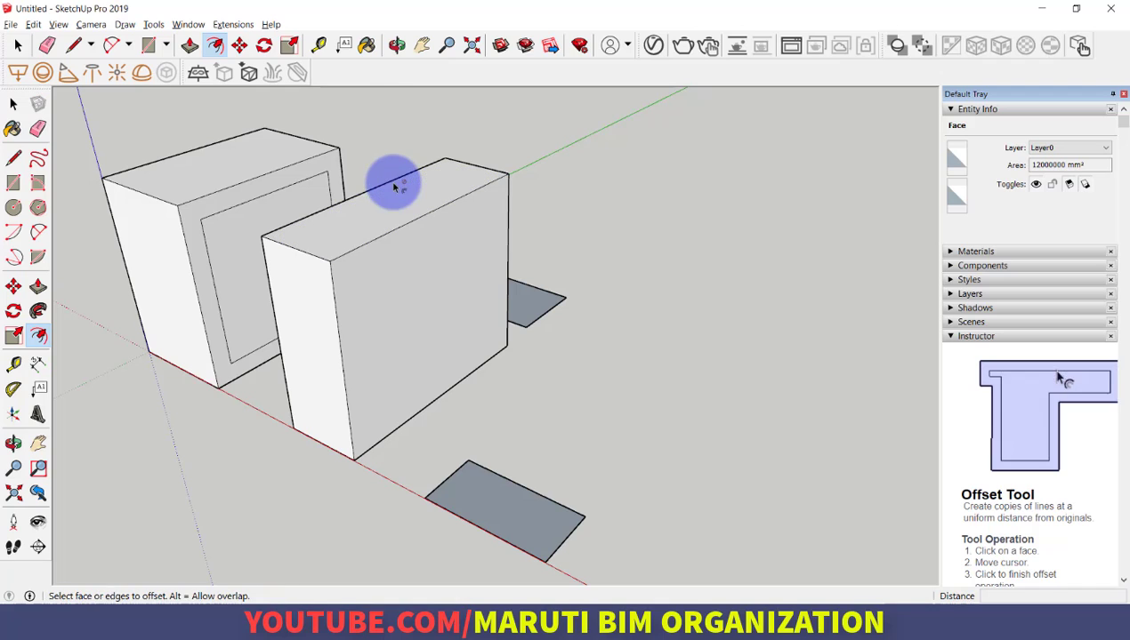
click(382, 189)
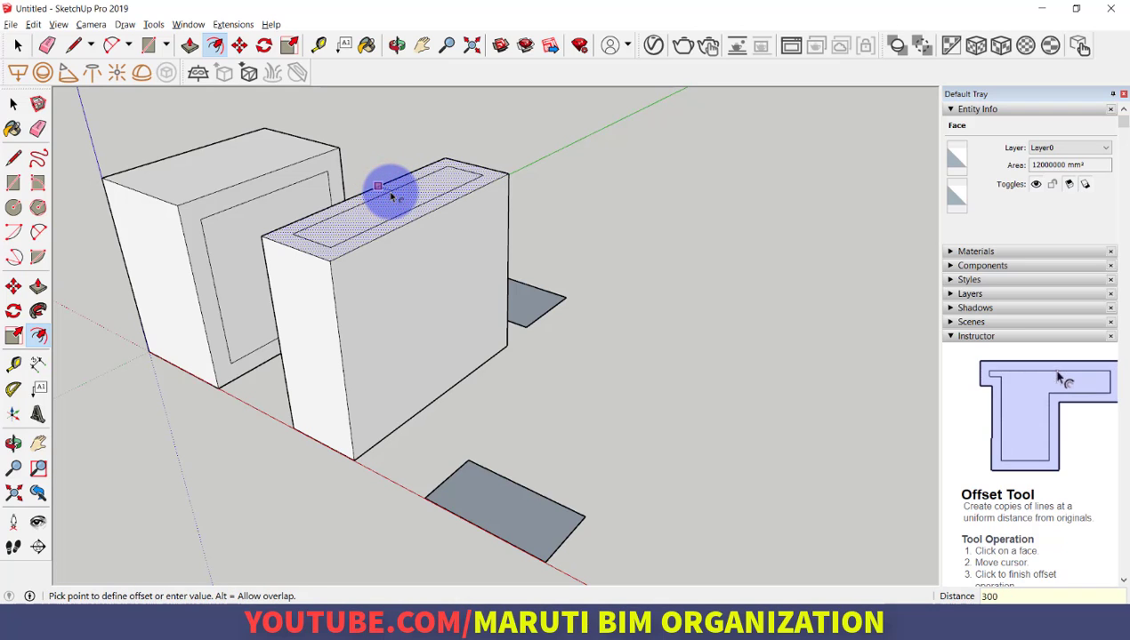
key(Return)
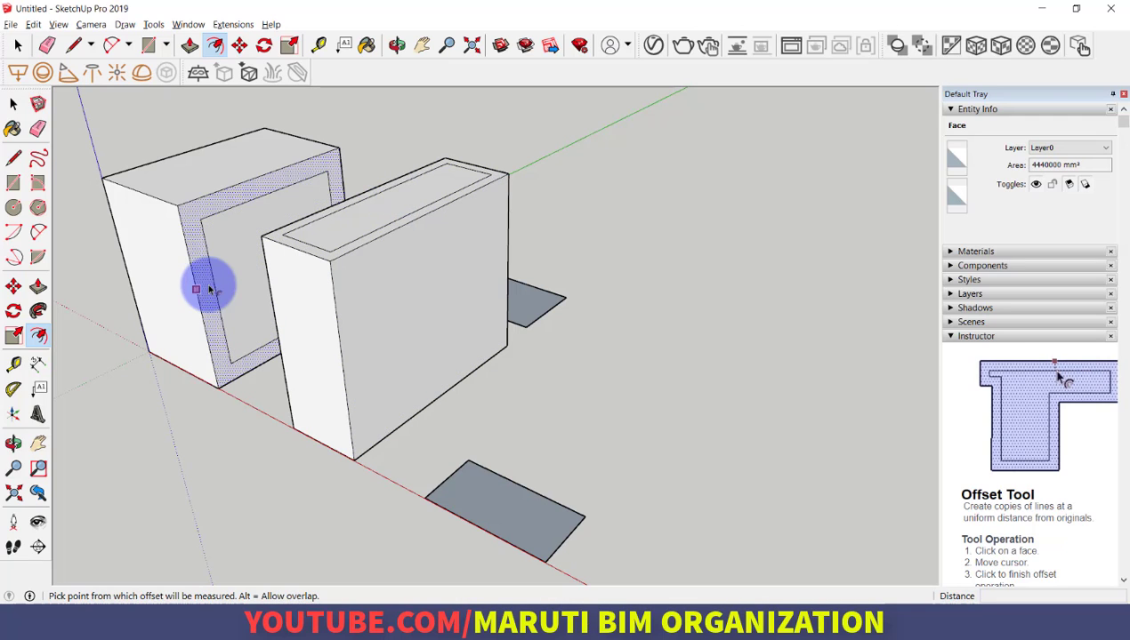
Push the inset face of the first box 3000 mm through to its back face to cut an opening.
key(p)
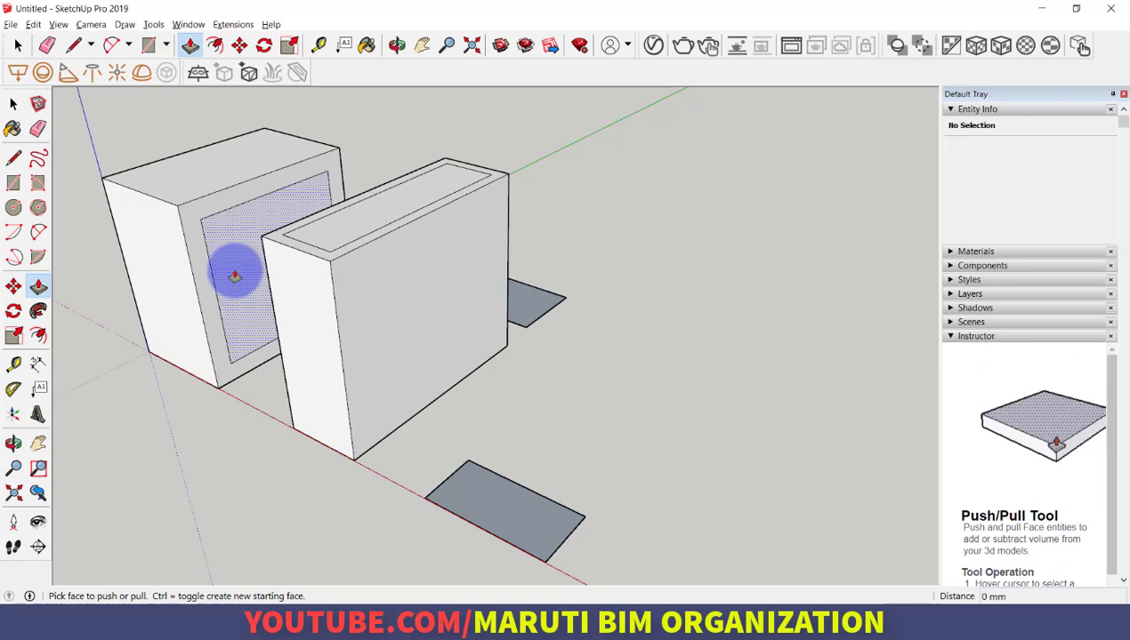
click(239, 271)
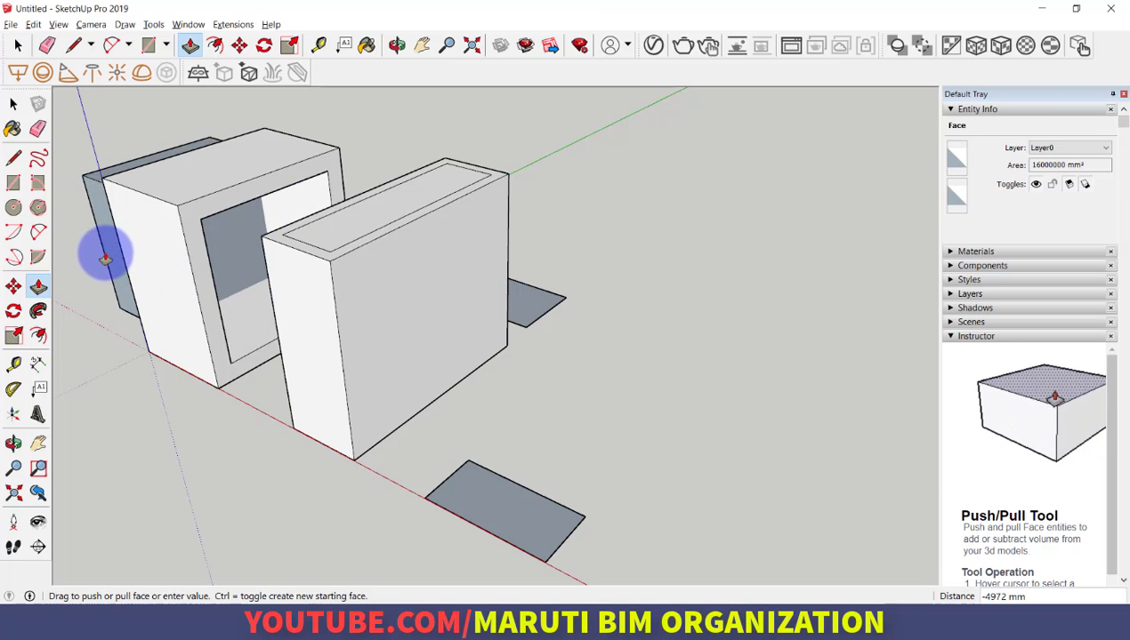
click(130, 343)
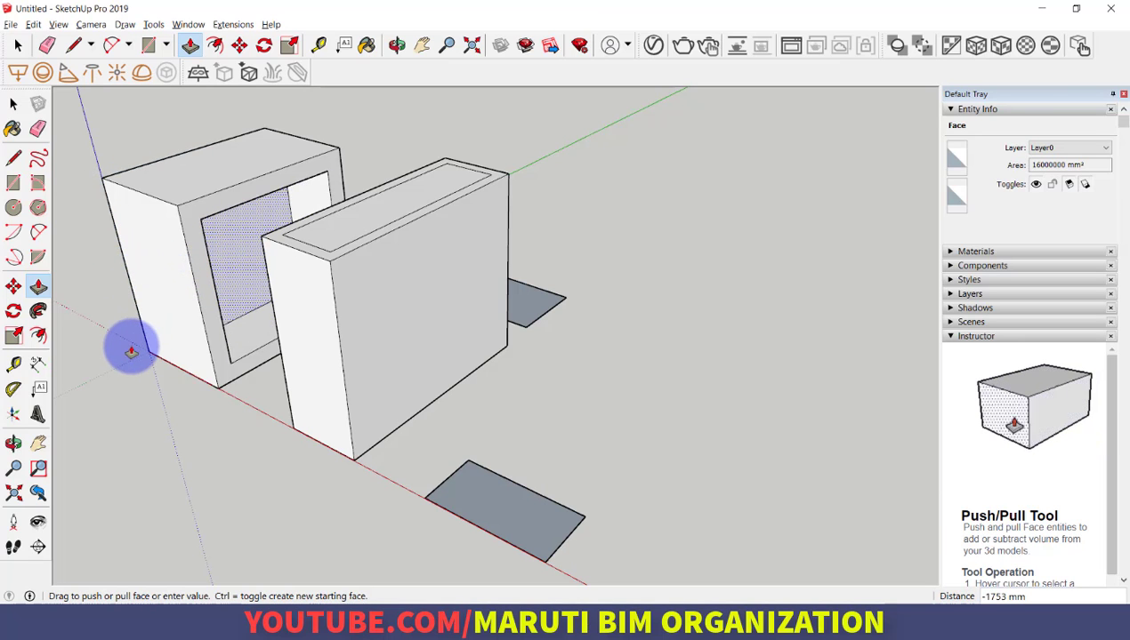
middle_drag(131, 348, 583, 308)
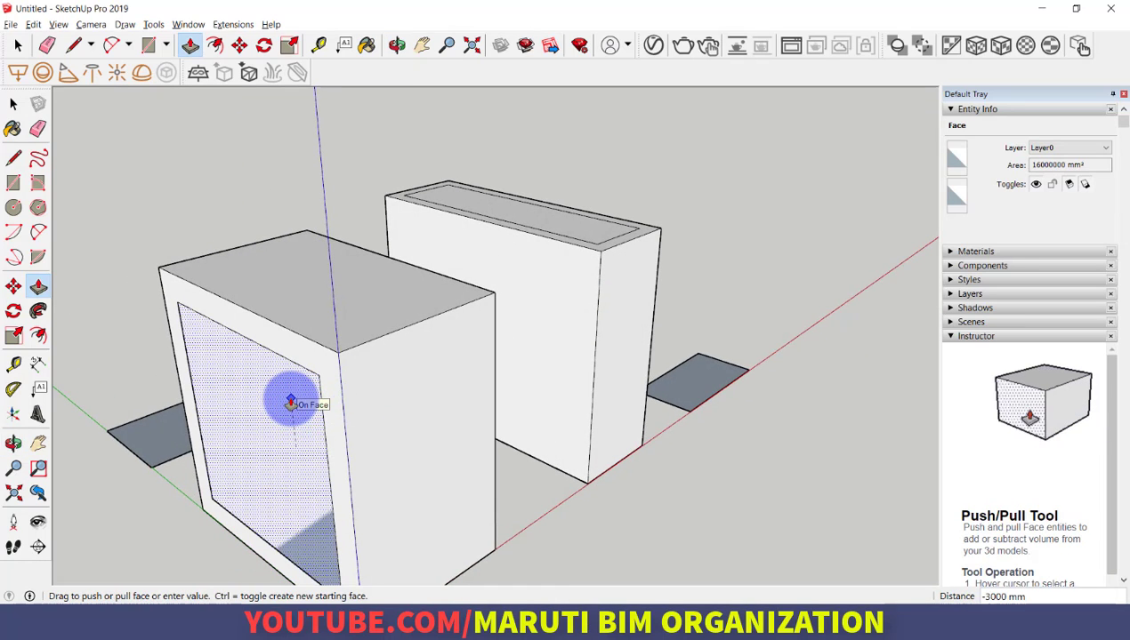
click(290, 403)
middle_drag(290, 396, 4, 532)
middle_drag(519, 416, 378, 445)
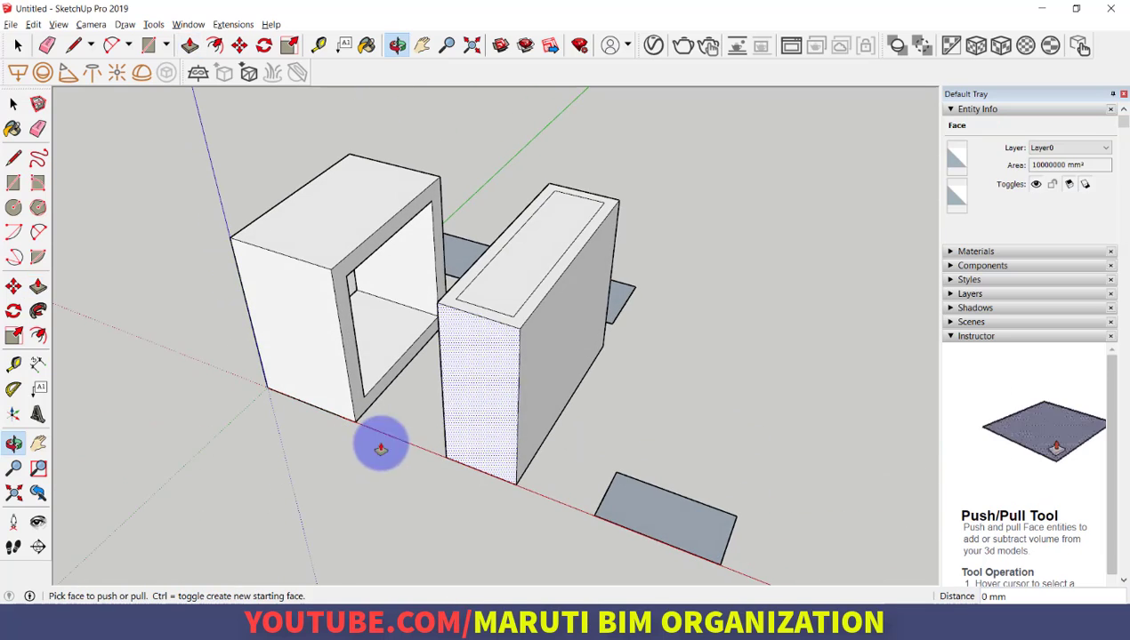
Extrude the inset face on top of the second box upward about 3000 mm as a second tier.
scroll(539, 243, up, 1)
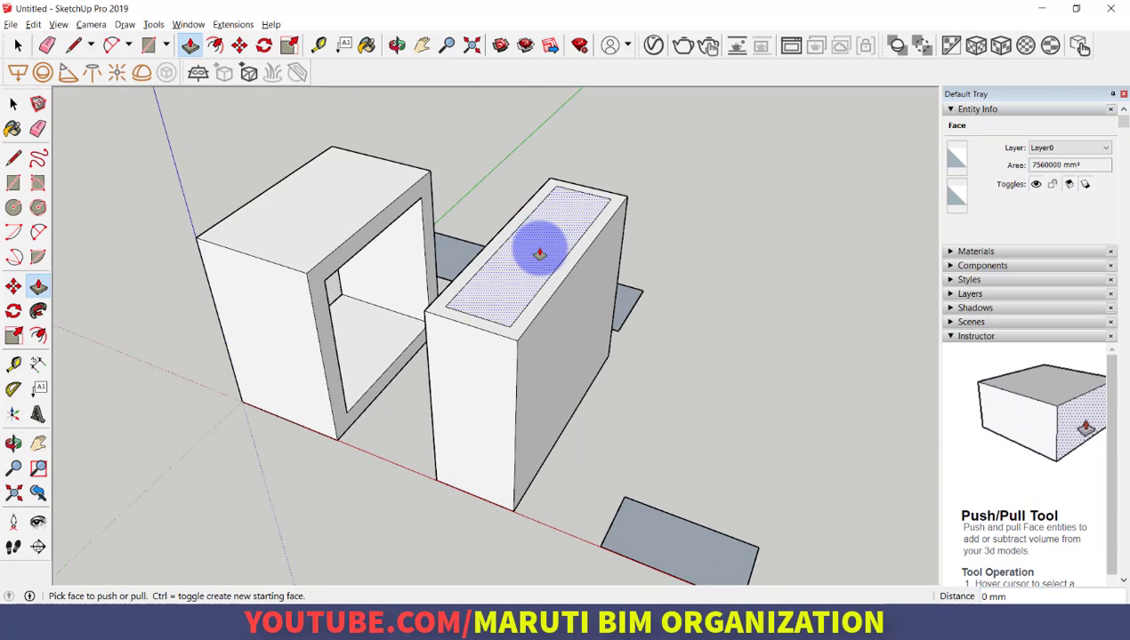
click(539, 255)
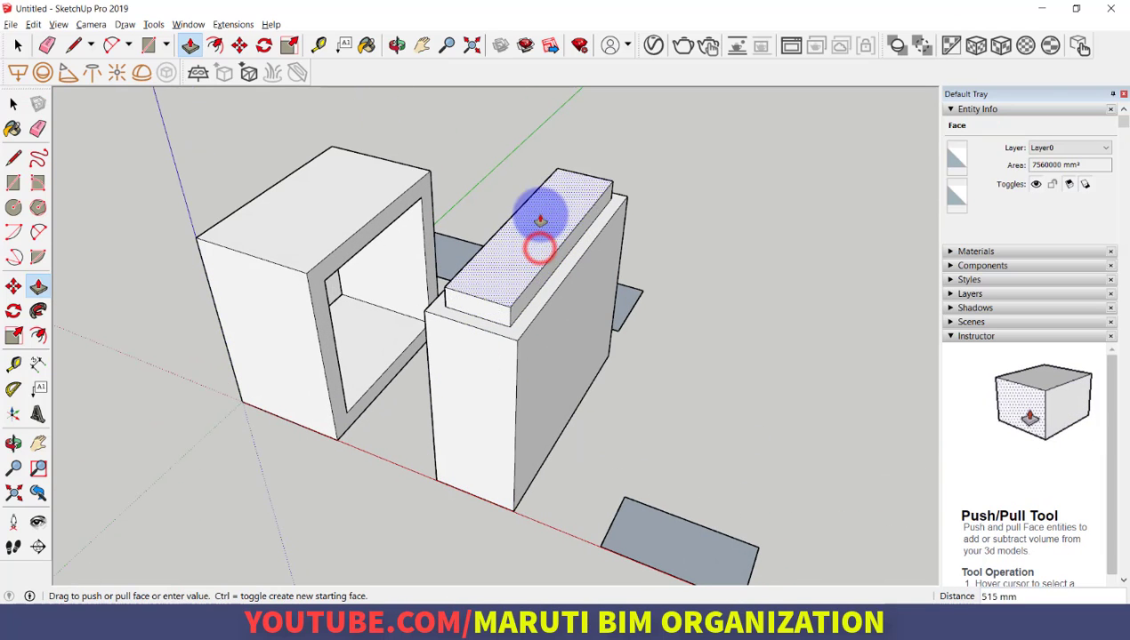
scroll(505, 361, down, 4)
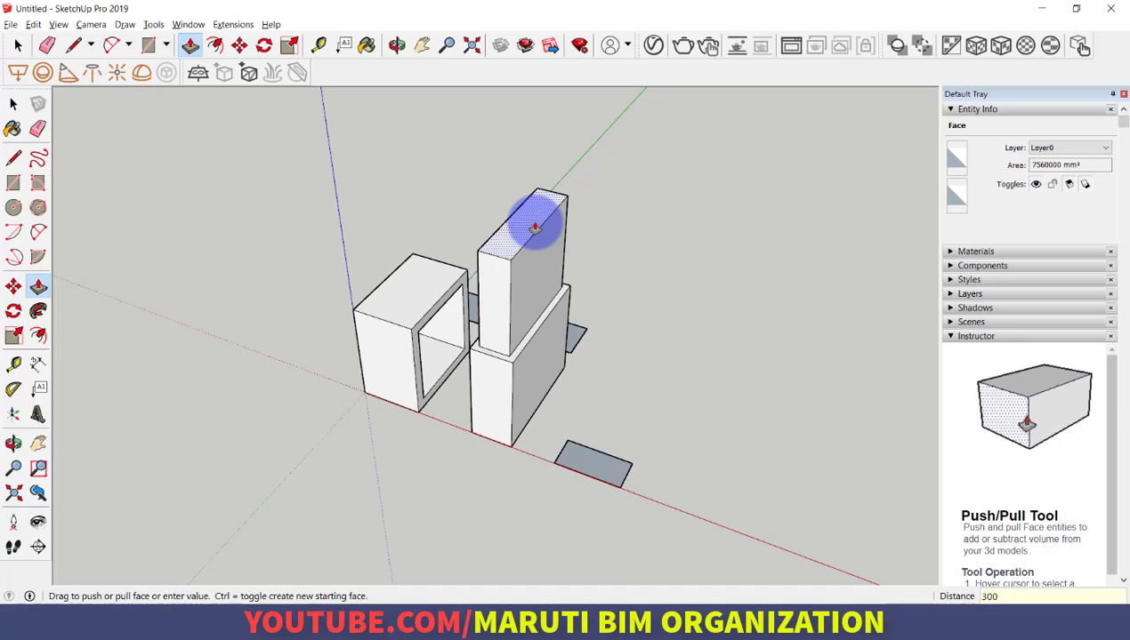
key(Return)
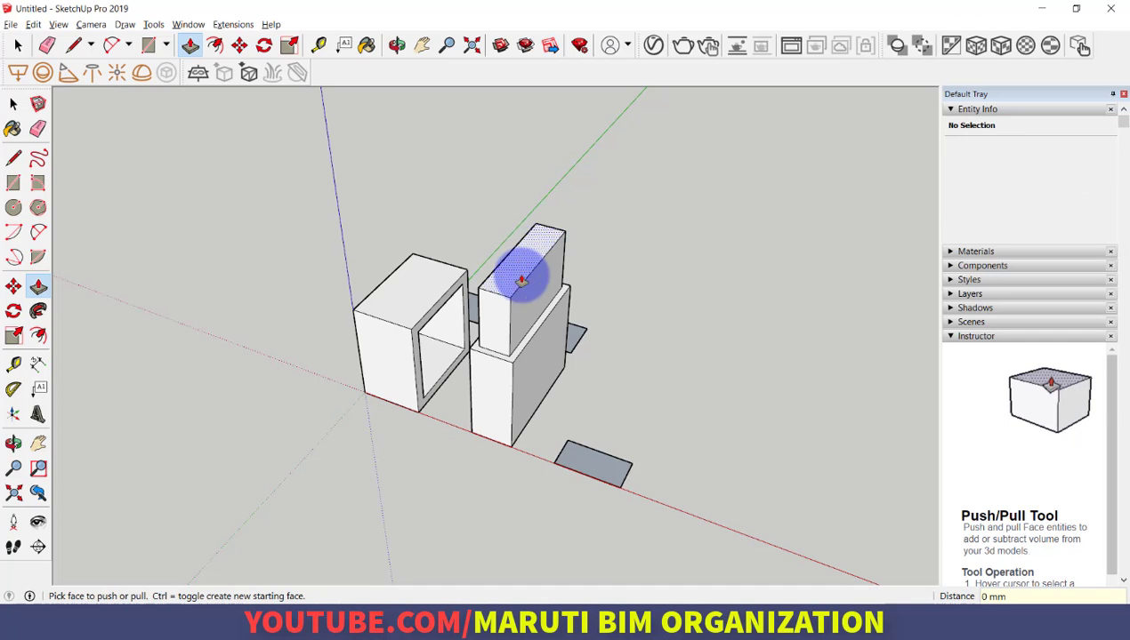
Offset the outline of the second tier's top face inward by 300 mm.
scroll(534, 240, up, 5)
scroll(534, 251, up, 2)
middle_drag(530, 250, 476, 252)
key(f)
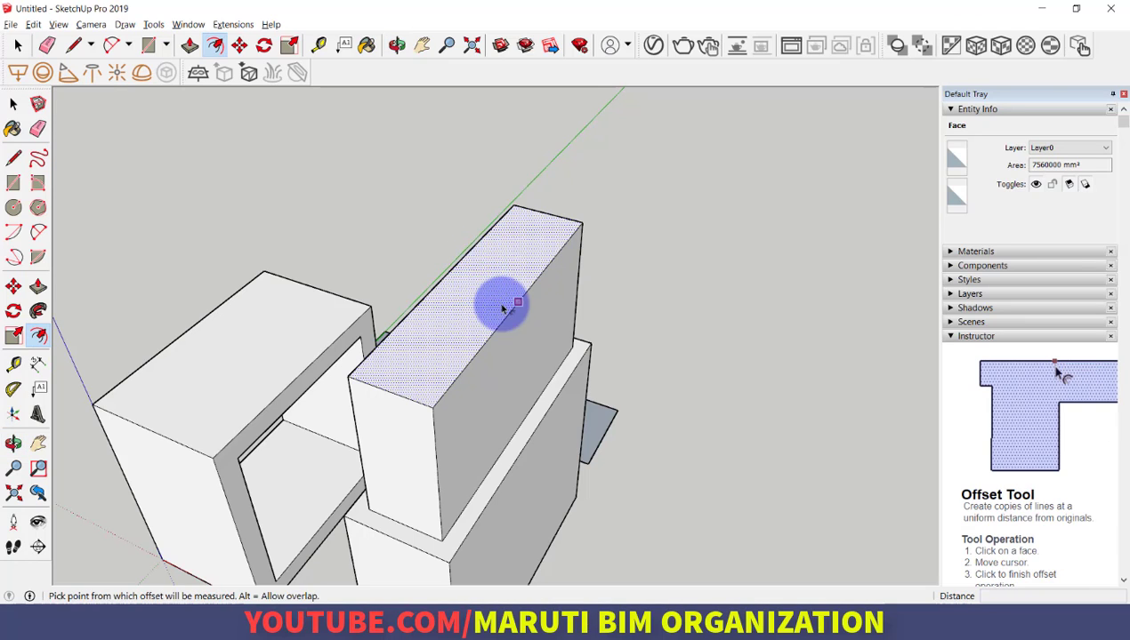
click(505, 303)
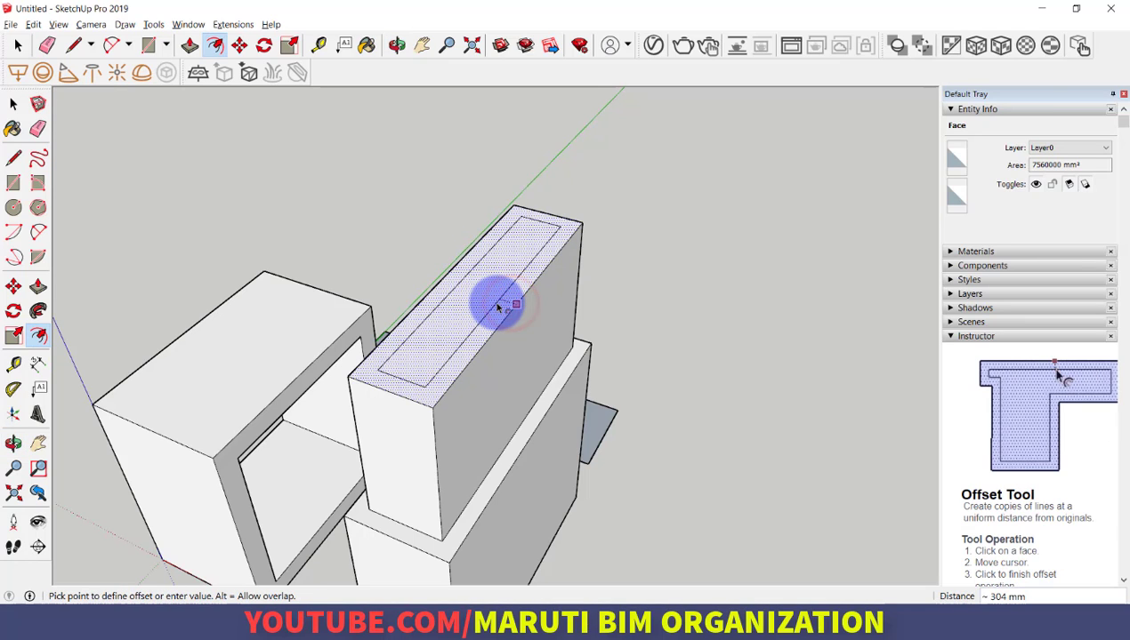
click(497, 307)
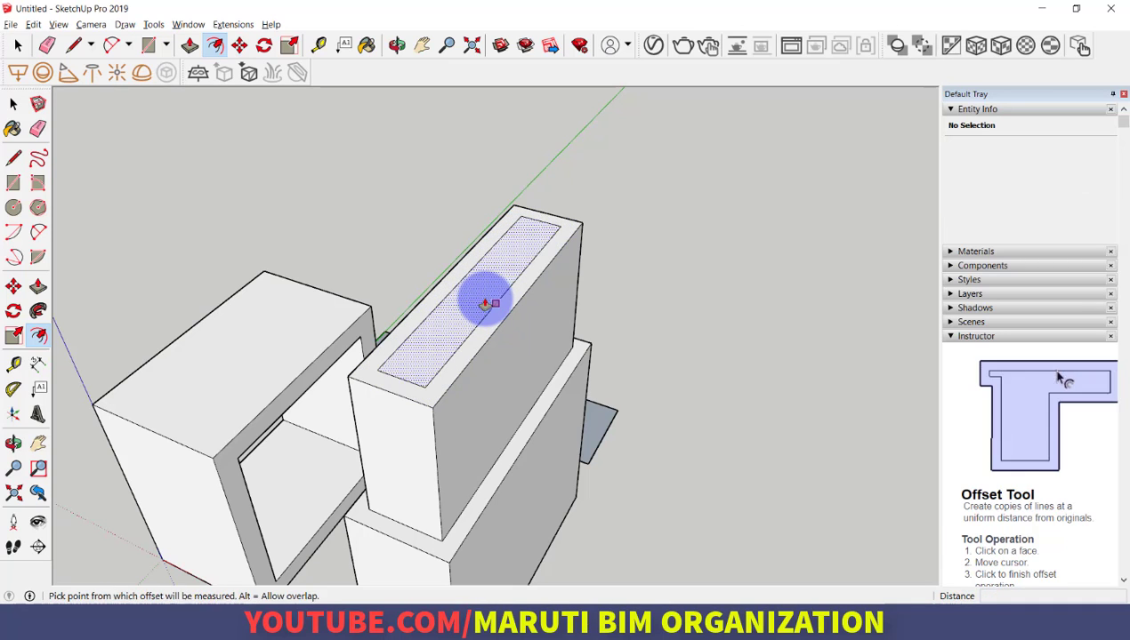
Extrude the inset face on top of the second tier upward 3000 mm as a third tier.
key(p)
click(479, 297)
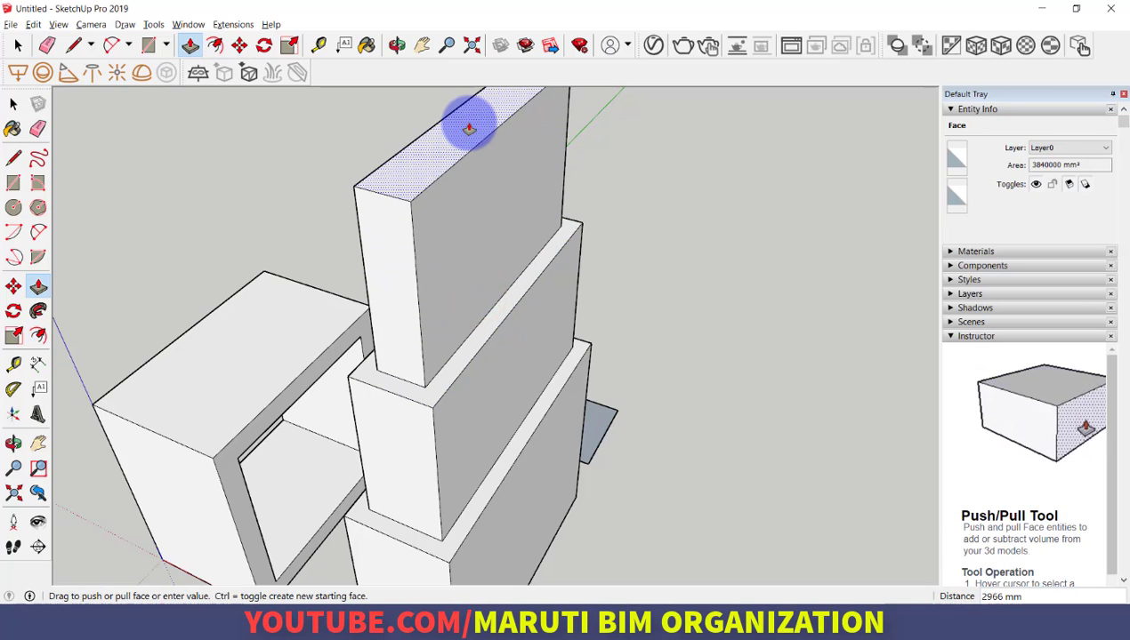
text(300)
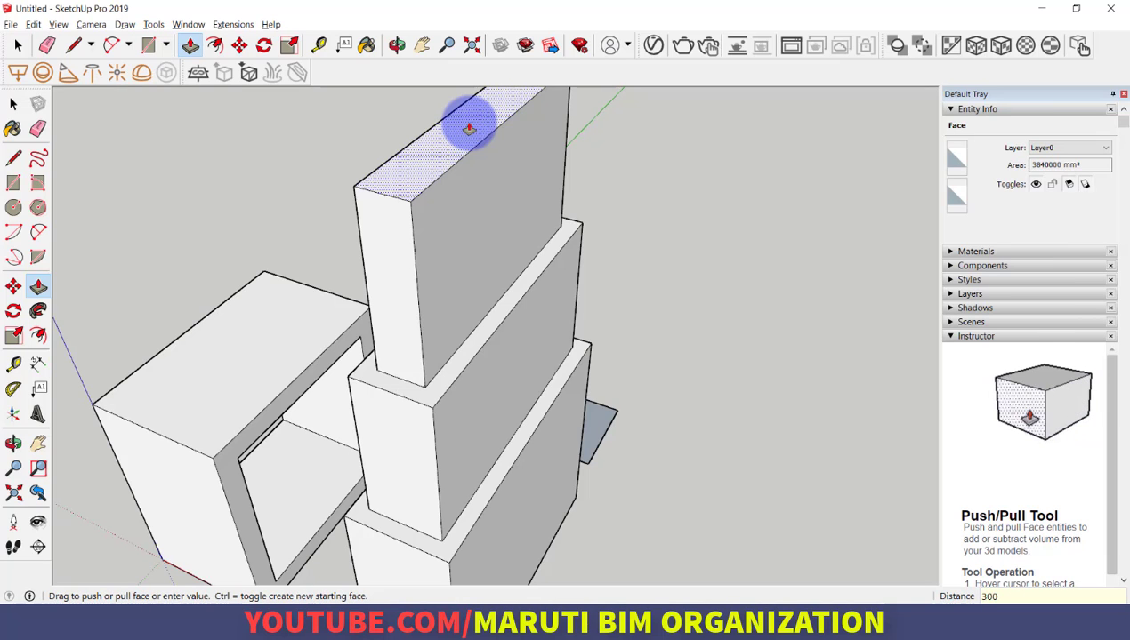
text(0)
key(Return)
scroll(370, 310, up, 2)
scroll(369, 310, down, 2)
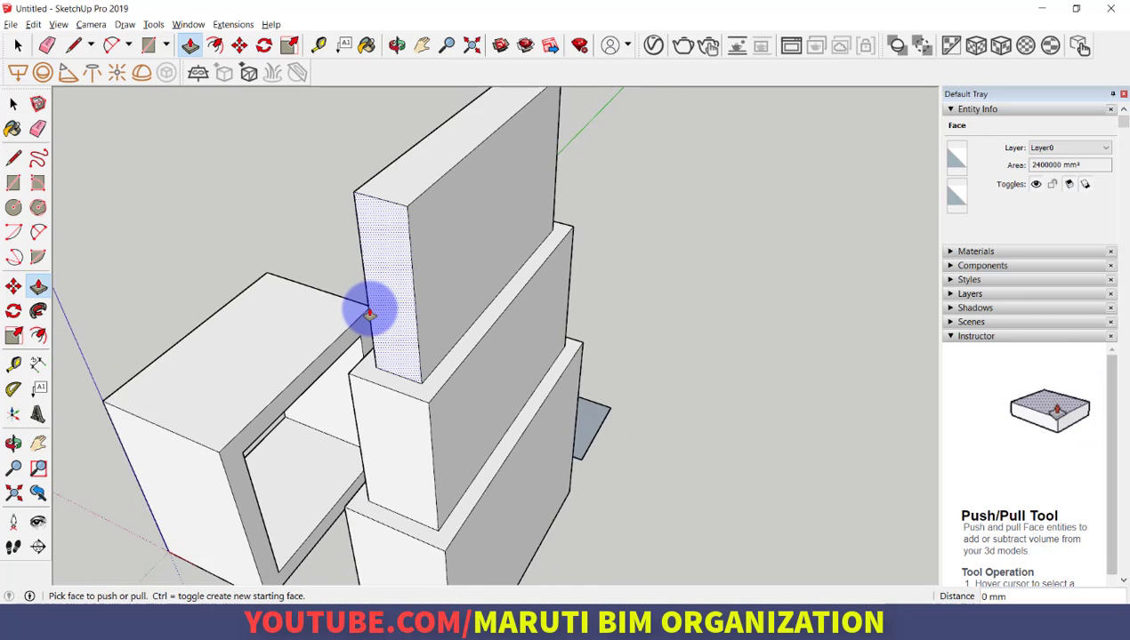
scroll(369, 313, down, 4)
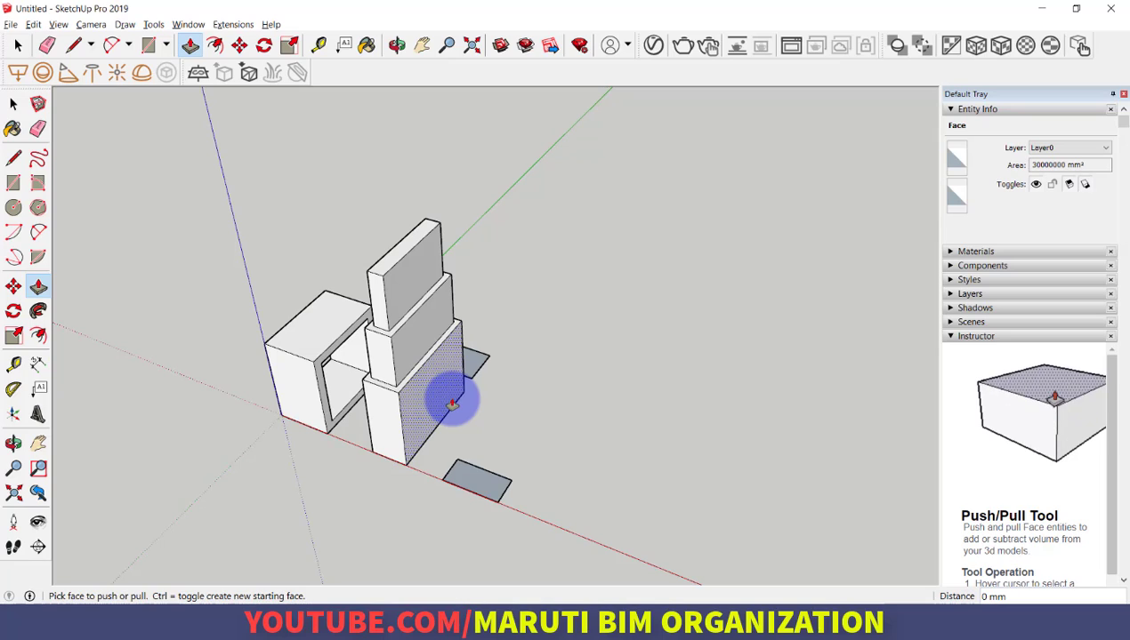